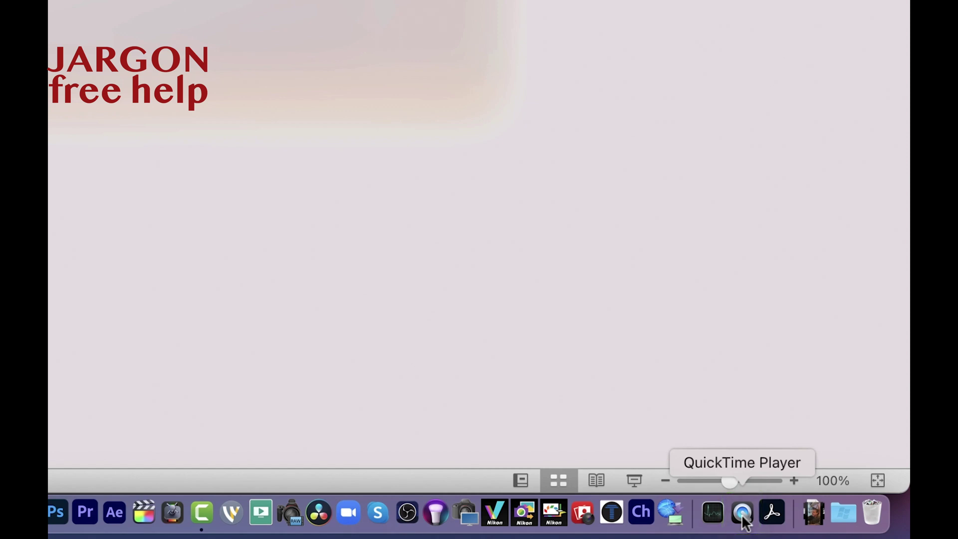
- Launch QuickTime Player, dismiss its Open dialog, and show the File menu's recording commands
click(743, 514)
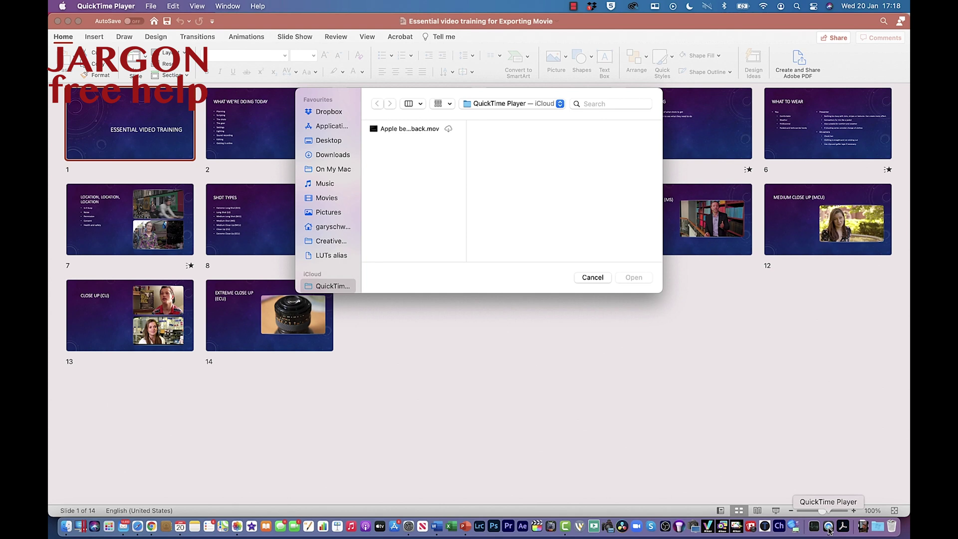
click(593, 277)
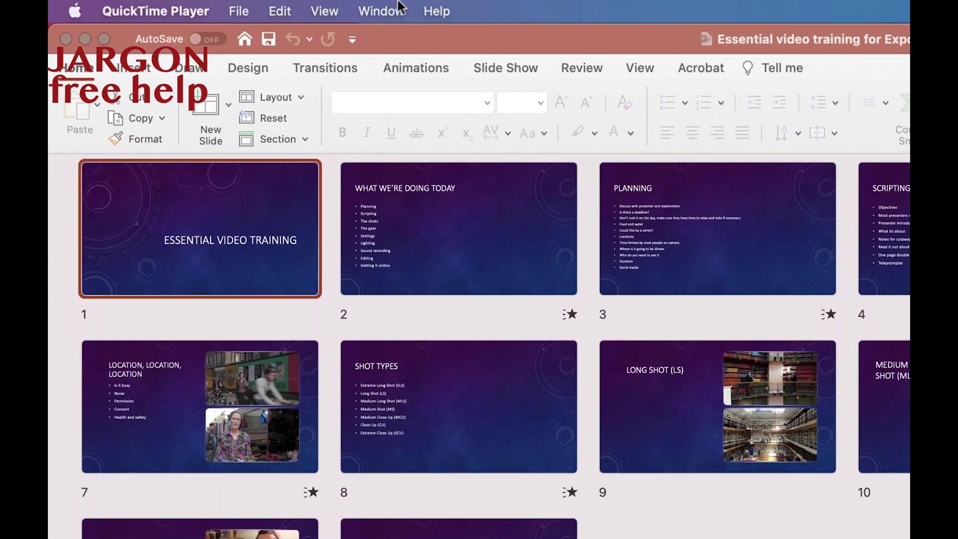
click(238, 12)
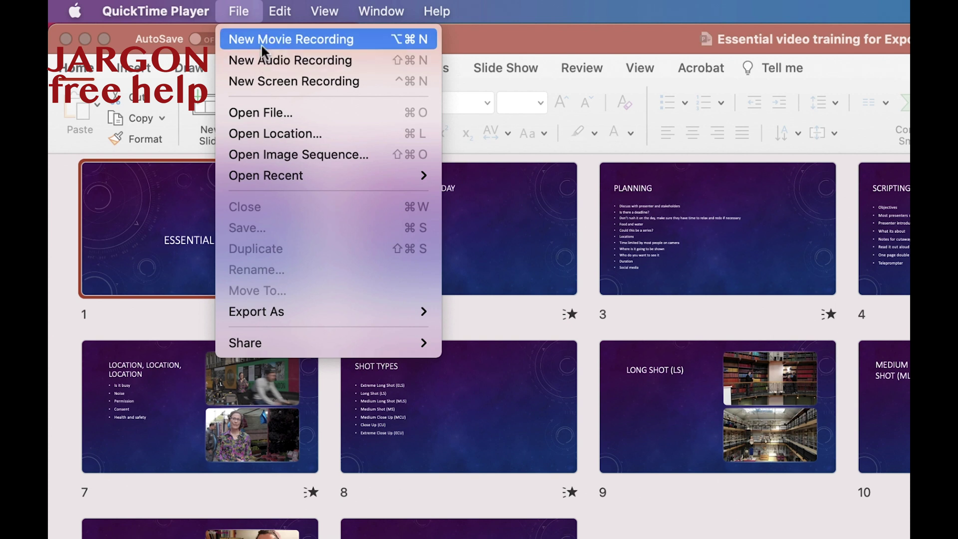
- Start a new screen recording and stretch the selected-portion frame to the full 1680 x 1050 screen
click(260, 82)
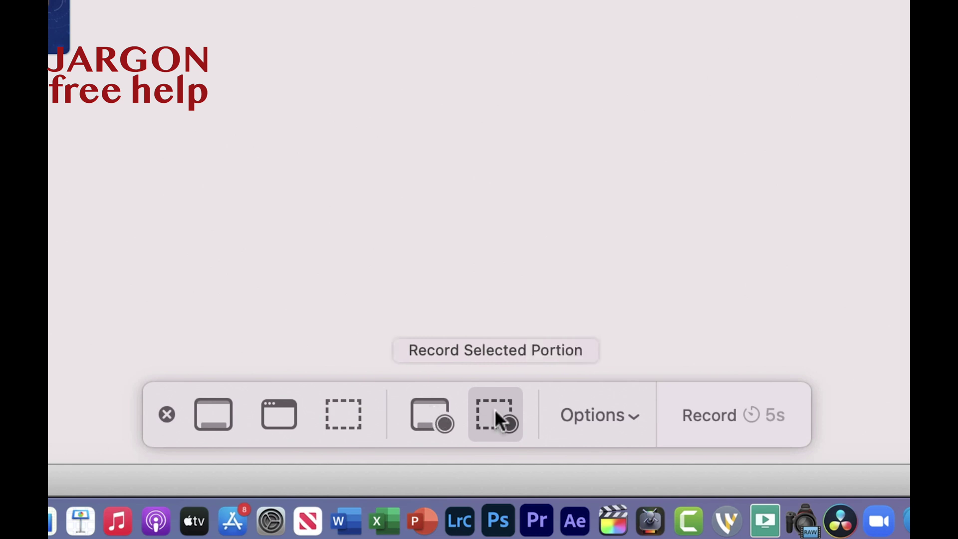
click(430, 415)
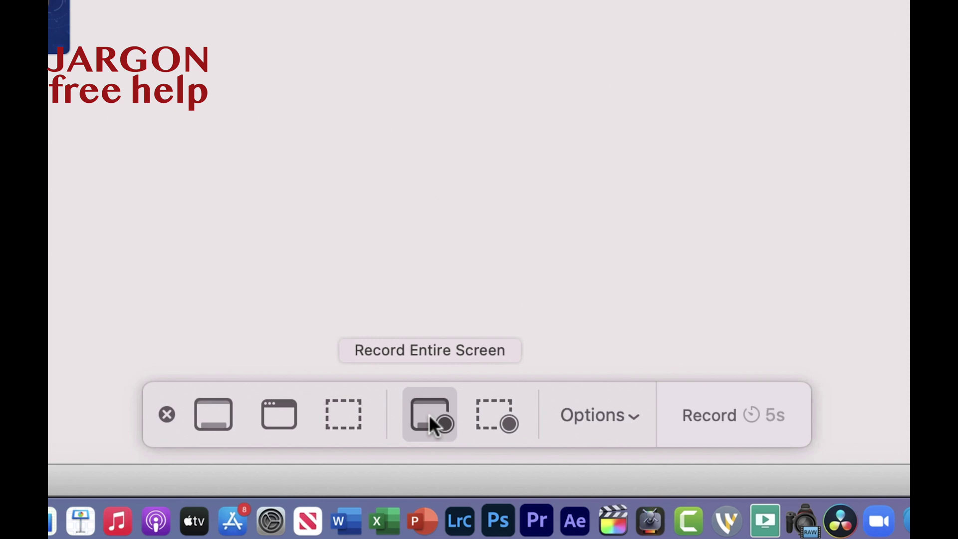
click(496, 414)
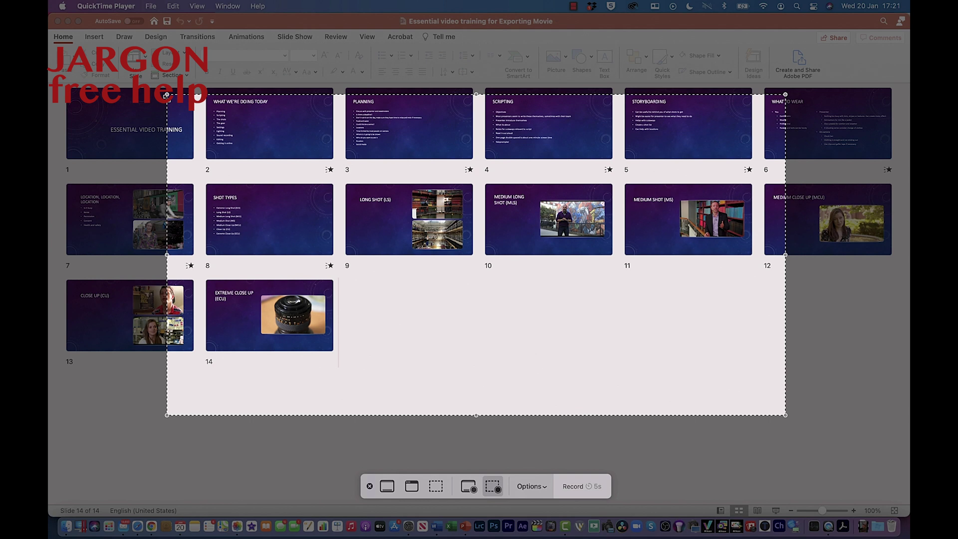
drag(167, 94, 50, 1)
drag(49, 415, 49, 538)
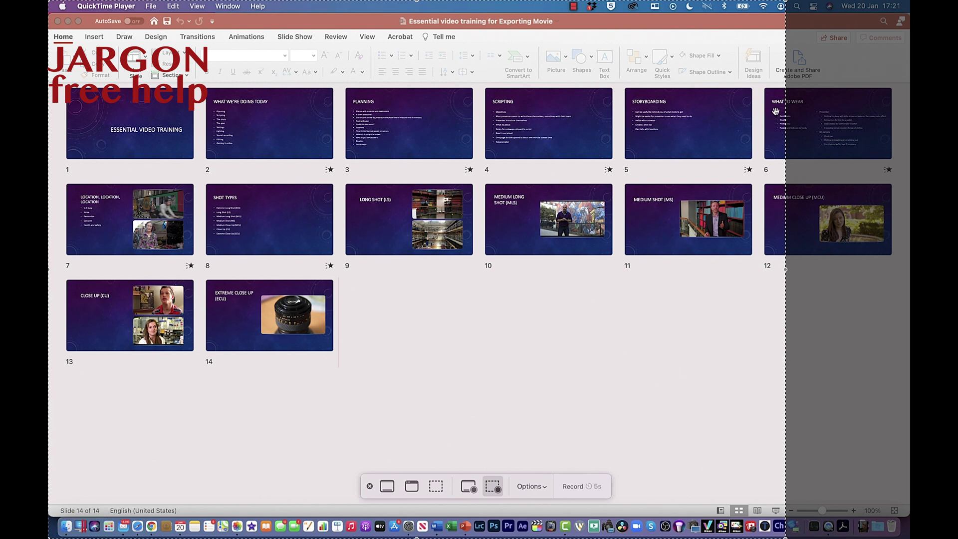
drag(787, 271, 908, 263)
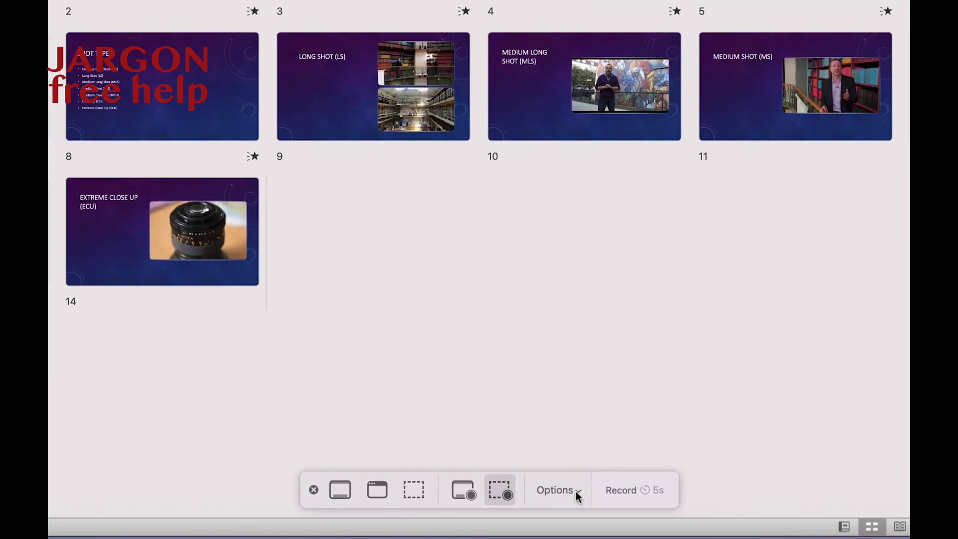
- Save recordings to the Desktop and confirm the 5-second timer, MacBook Pro microphone and mouse clicks
click(576, 492)
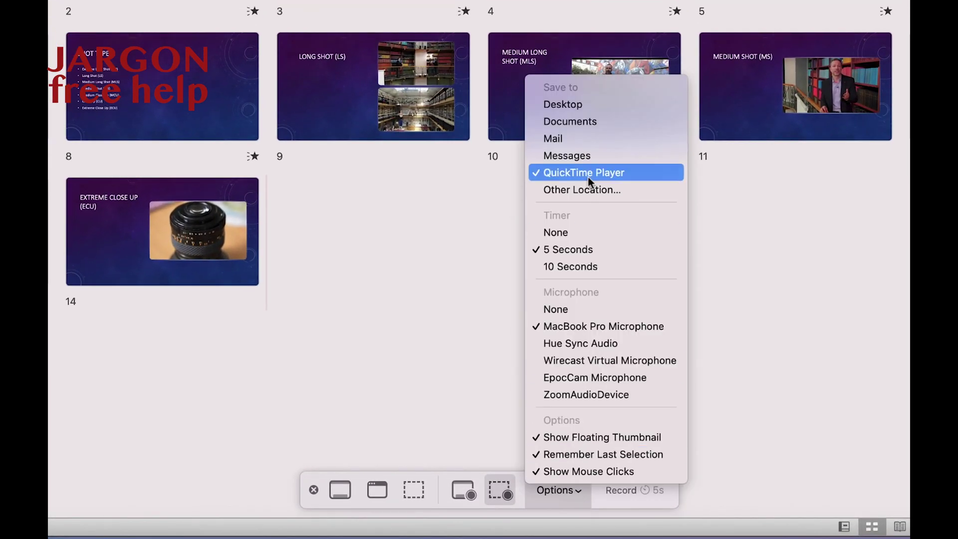
click(582, 108)
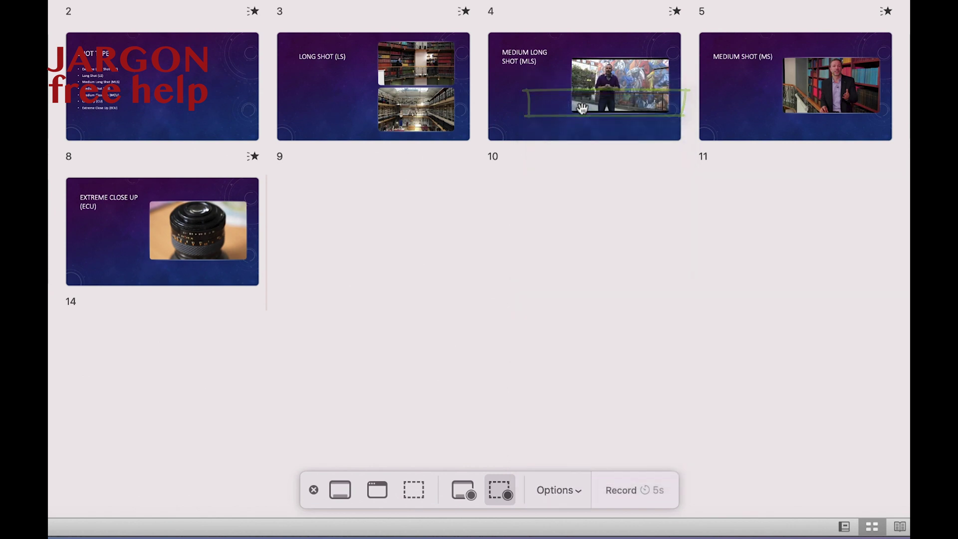
click(578, 490)
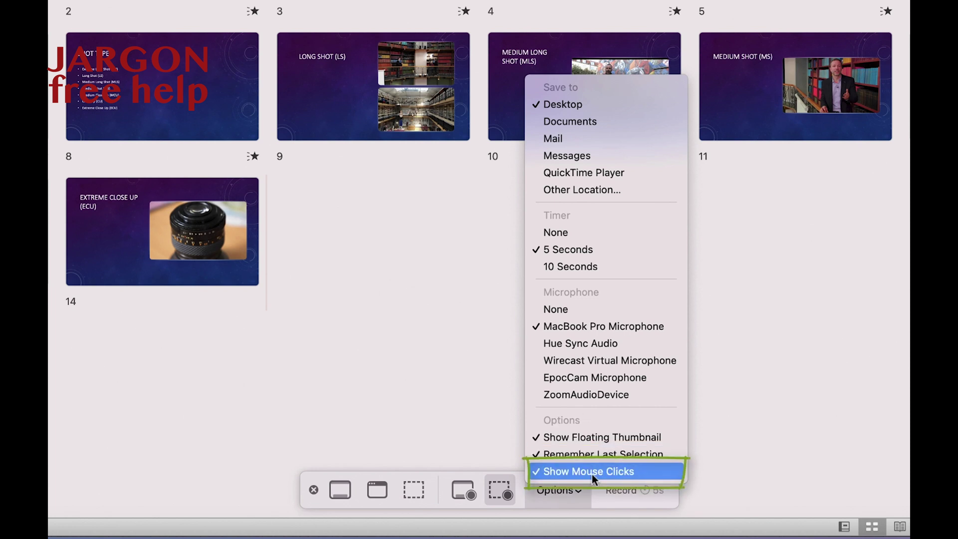
click(500, 403)
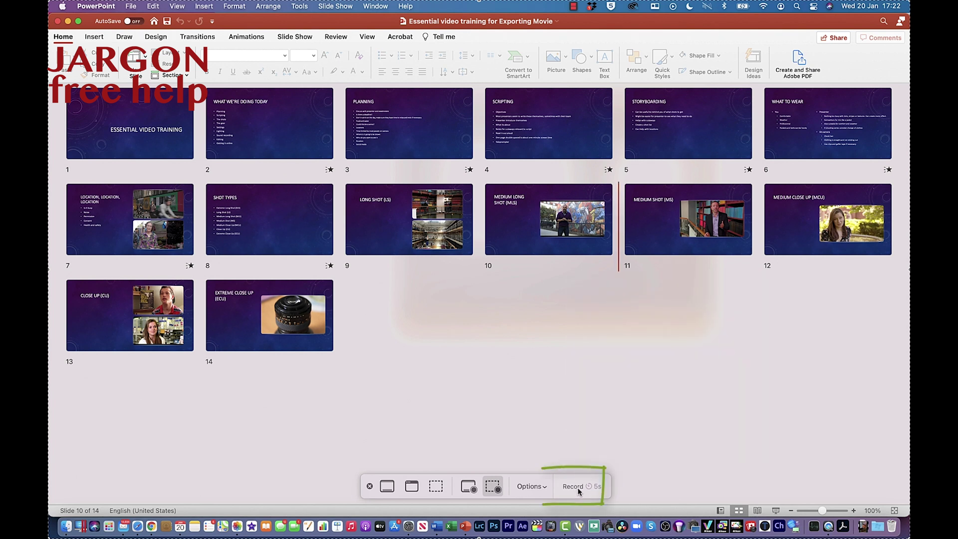
- Start the screen recording with its 5-second countdown
click(577, 488)
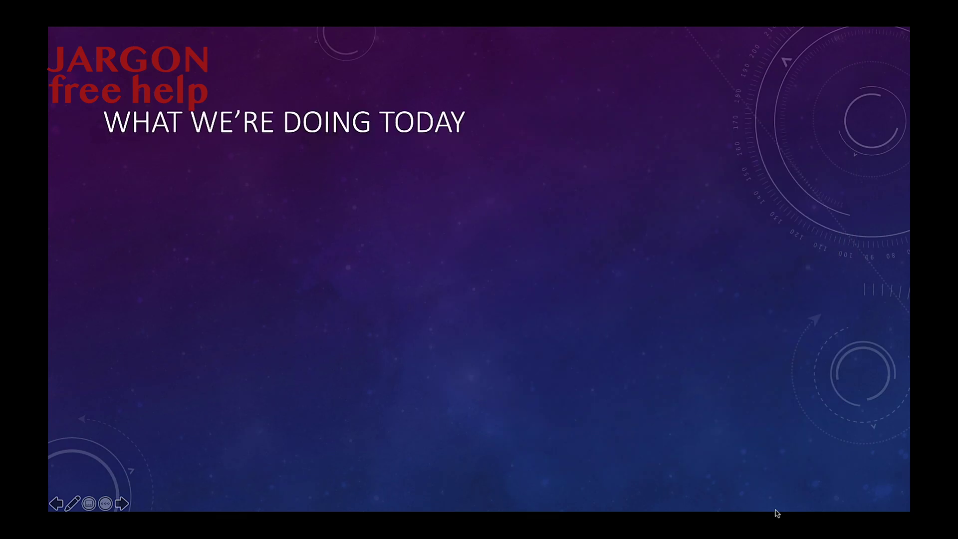
key(Left)
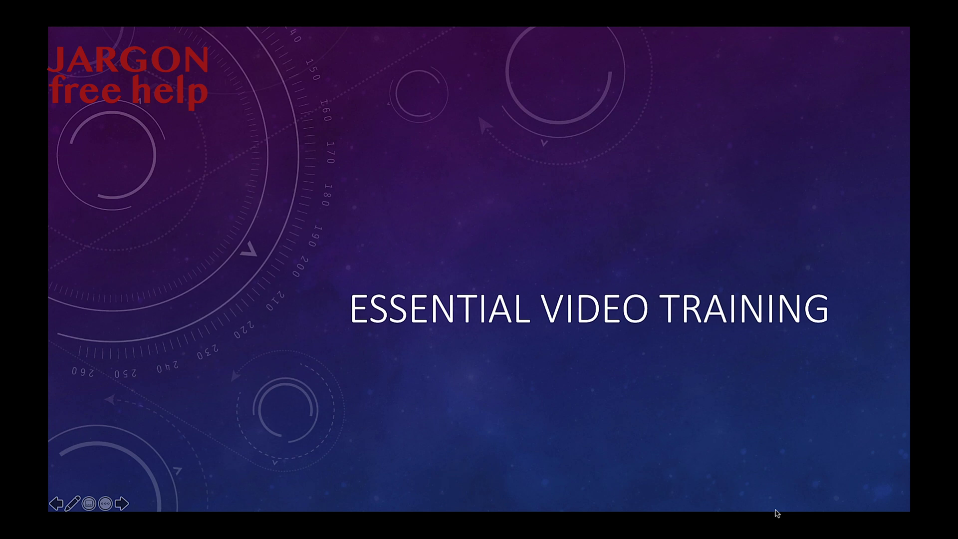
- Run the slideshow from the start through the 'What We're Doing Today' agenda bullets
key(Right)
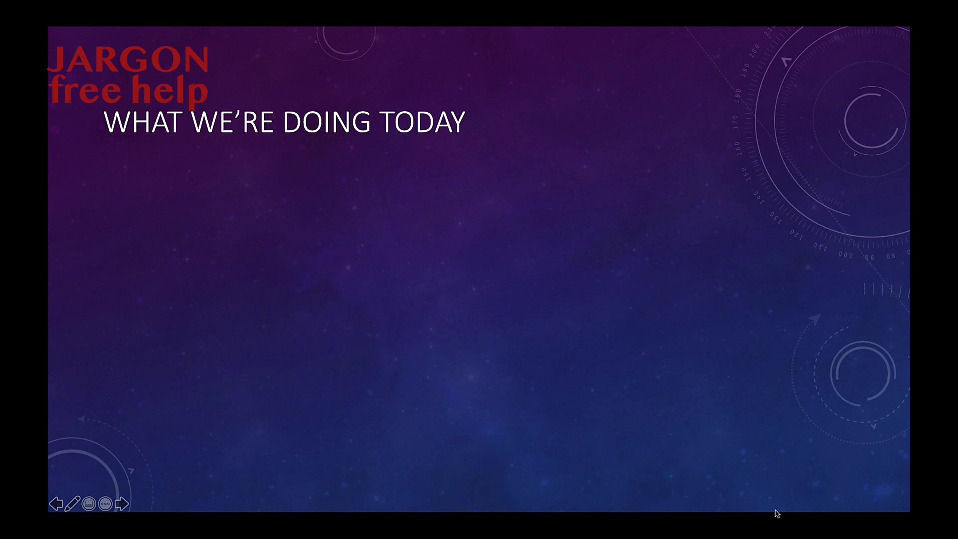
key(Right)
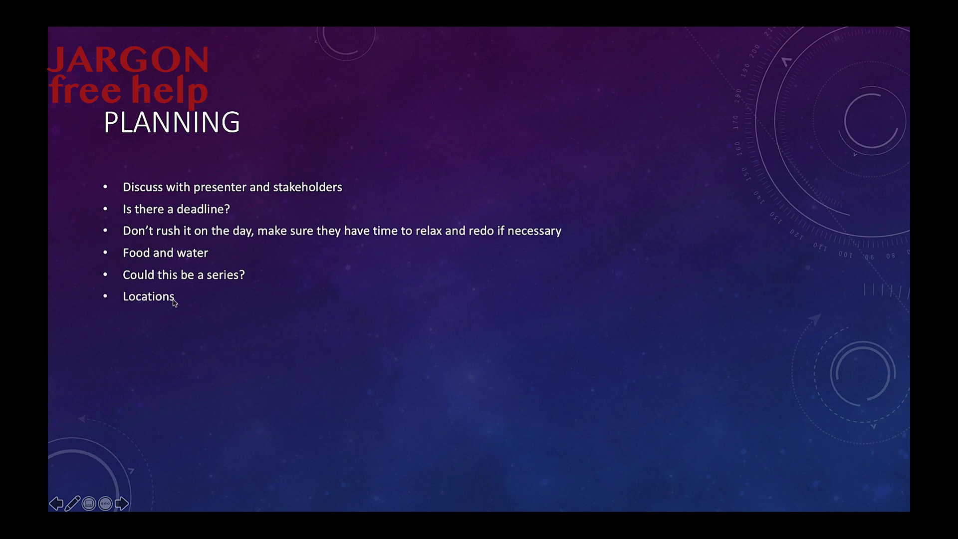
- Circle Locations in red pen ink, reveal the remaining Planning bullets, and end the show
click(74, 506)
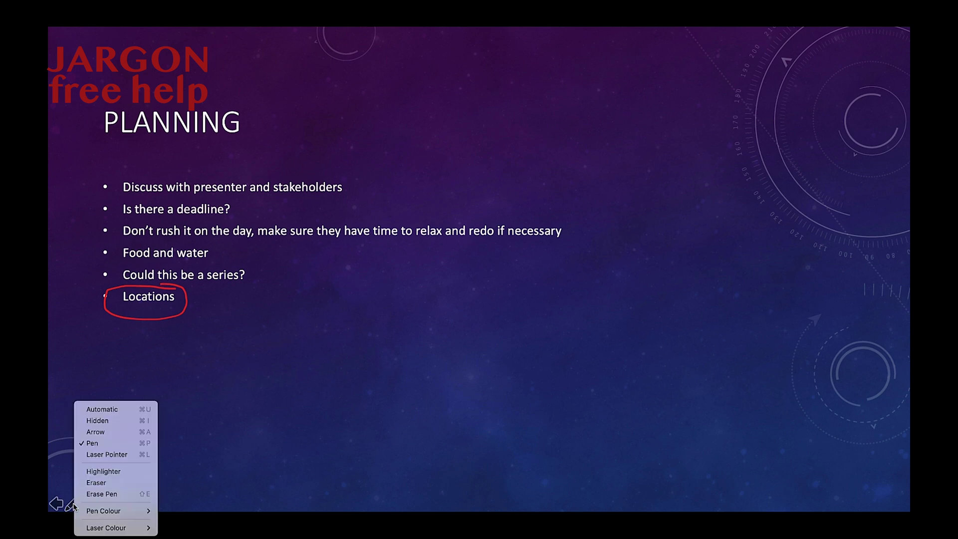
click(105, 414)
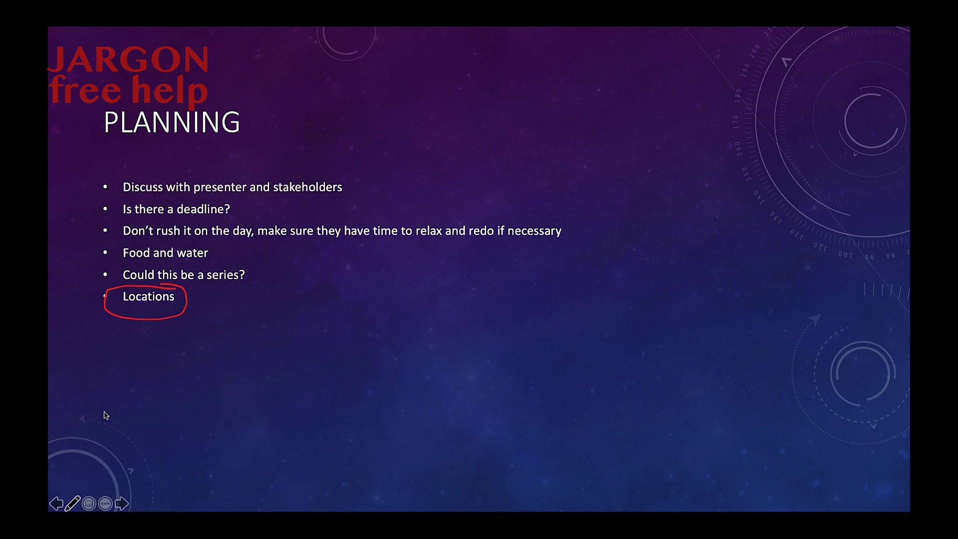
key(Right)
key(Right)
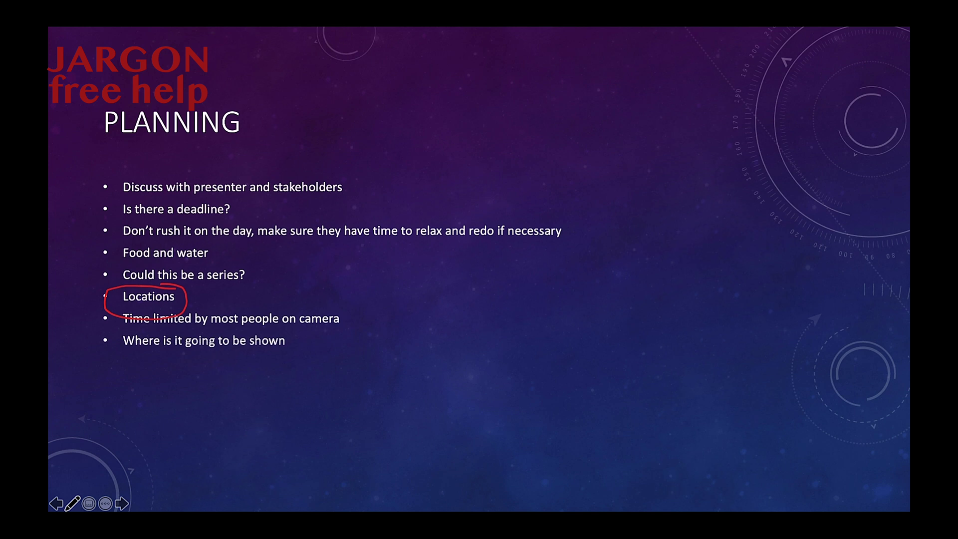
key(Escape)
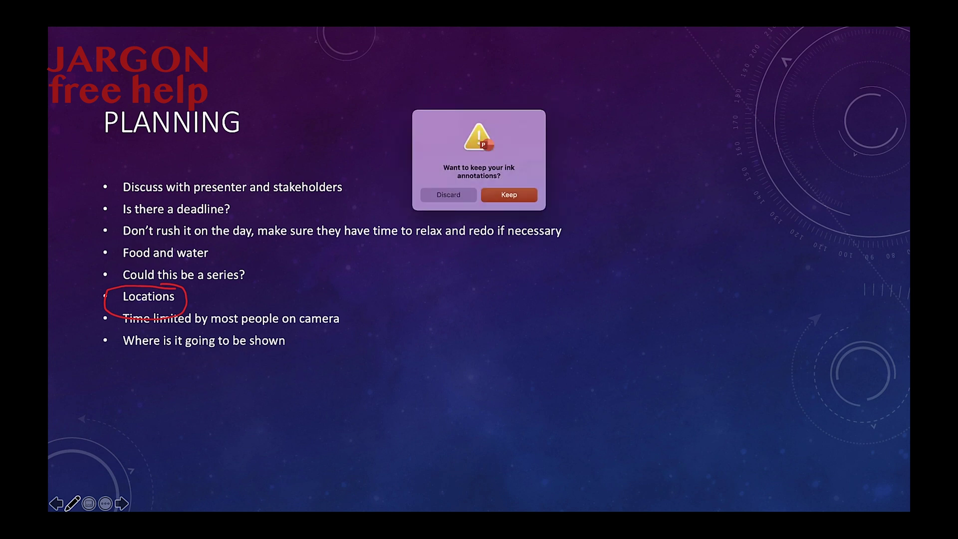
- Discard the ink annotations to leave the slideshow
click(448, 196)
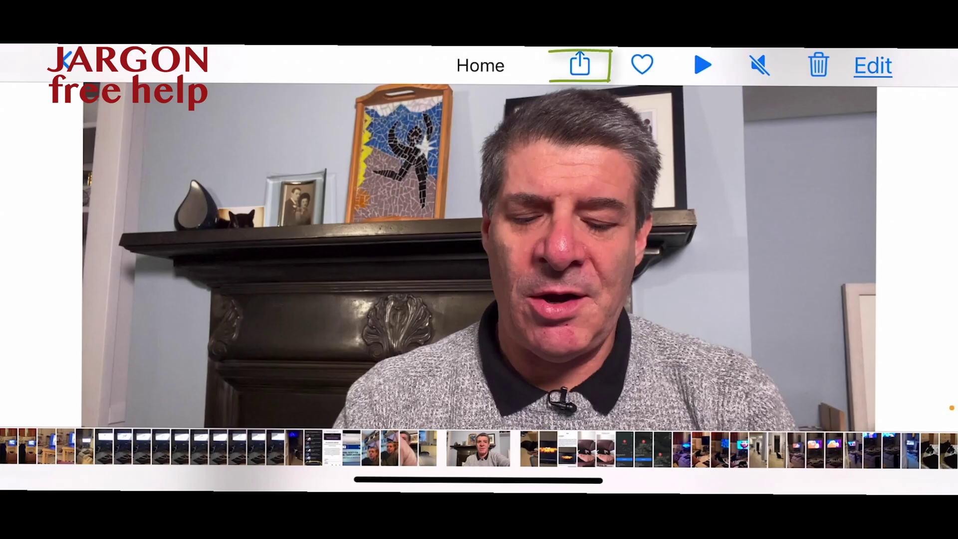
- AirDrop the presenter video to the Mac and select the screen recording on the Desktop
click(580, 65)
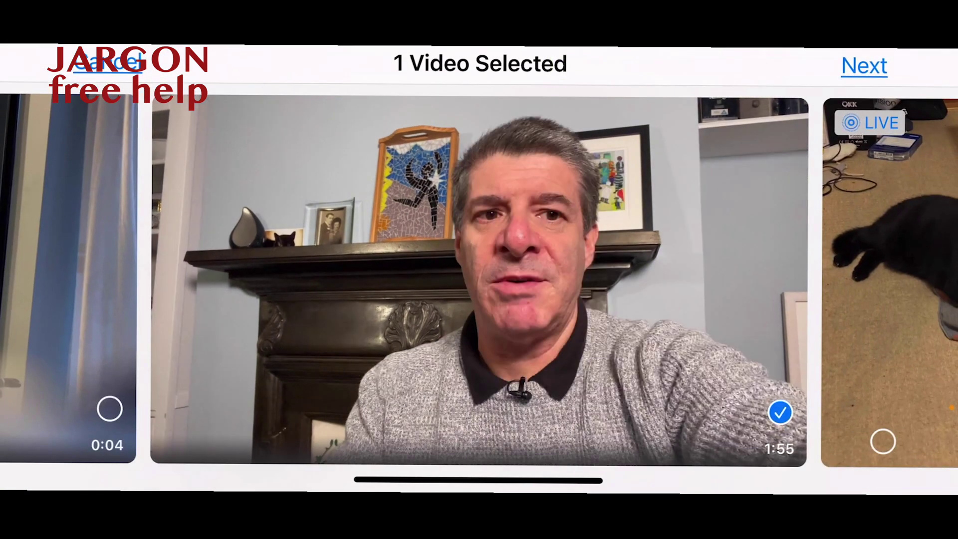
click(865, 66)
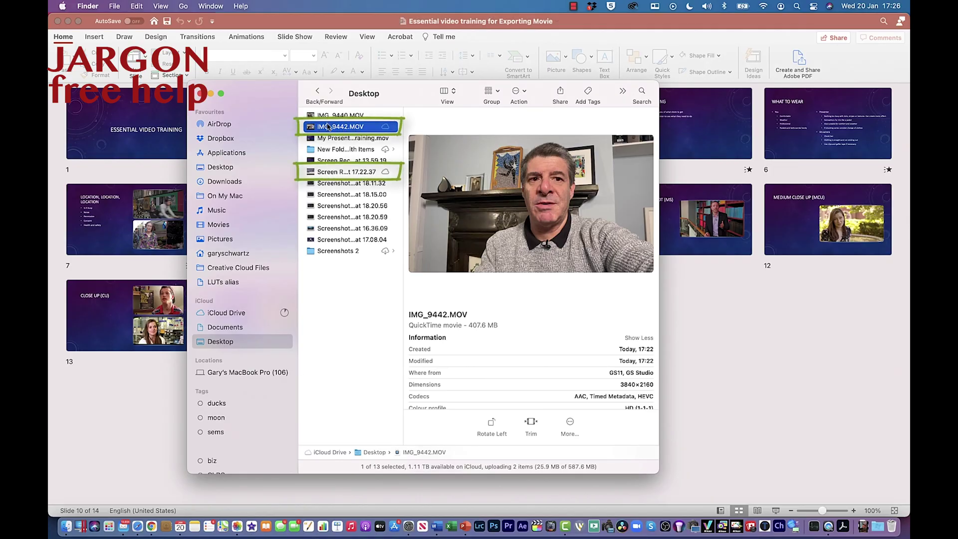
click(342, 172)
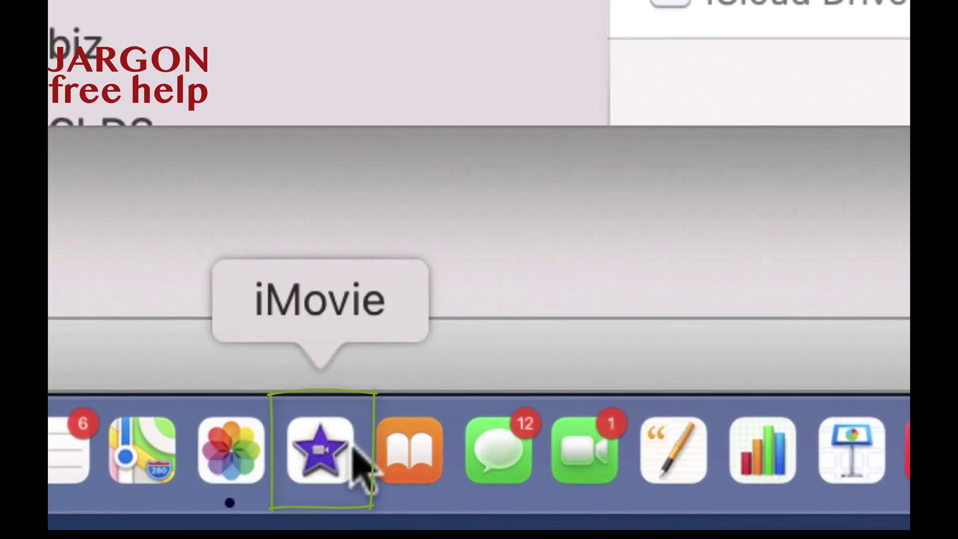
- Launch iMovie from the Dock
click(323, 448)
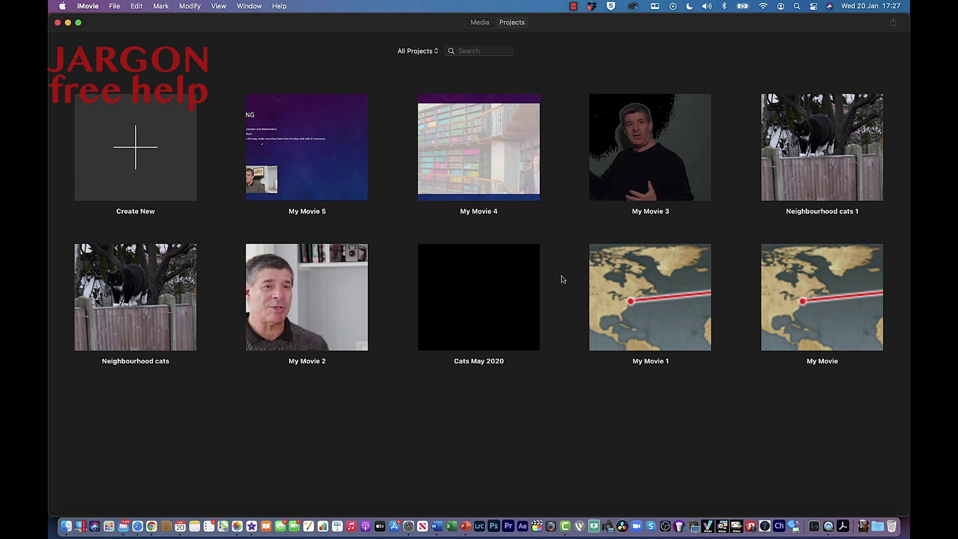
- Create a new empty Movie project, My Movie 6, and switch over to Finder
click(141, 151)
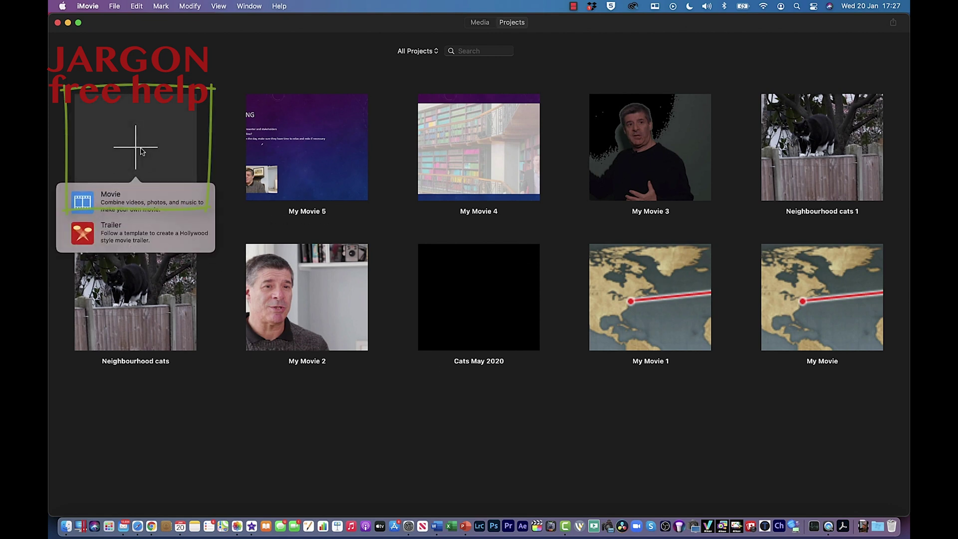
click(132, 198)
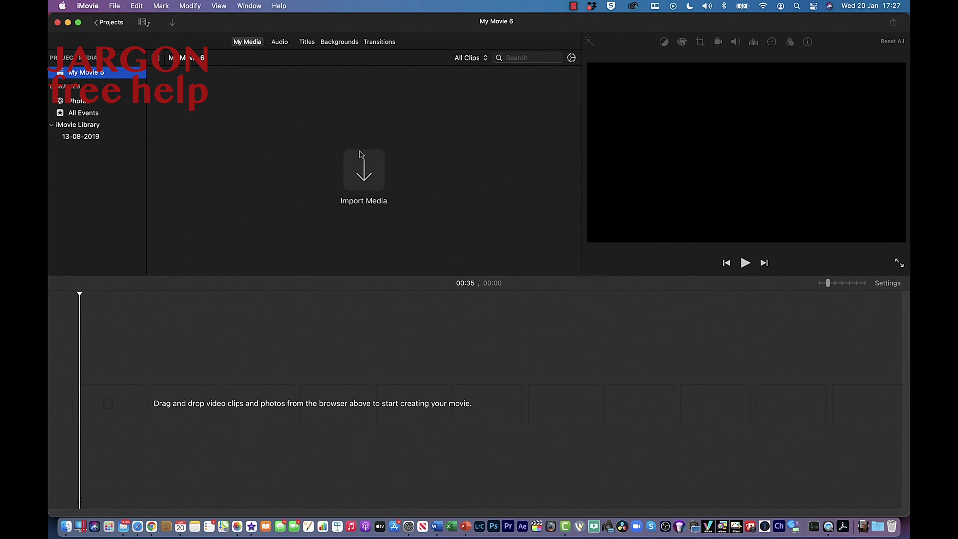
key(super+Tab)
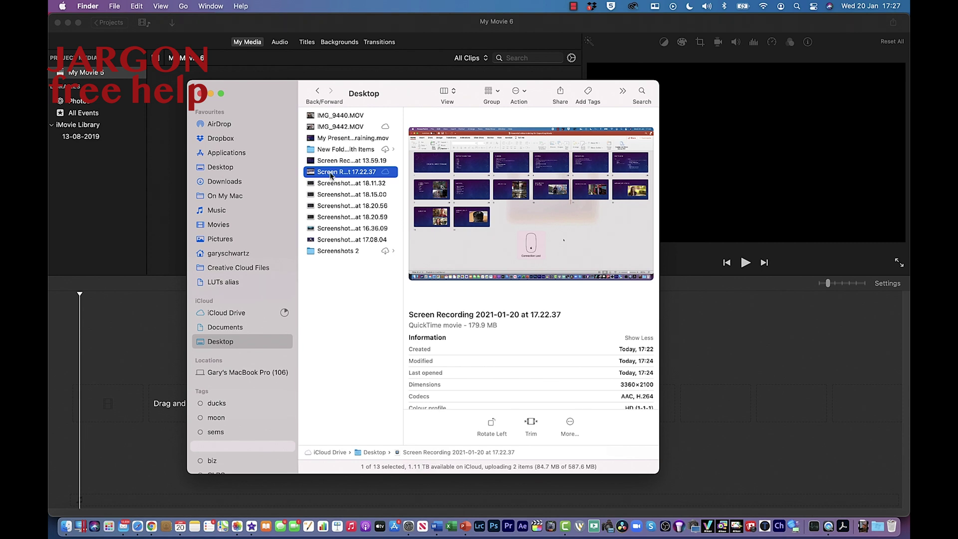
- Select IMG_9442.MOV with the screen recording and drag both into My Movie 6's media
super+click(341, 127)
drag(395, 96, 586, 94)
drag(501, 127, 294, 134)
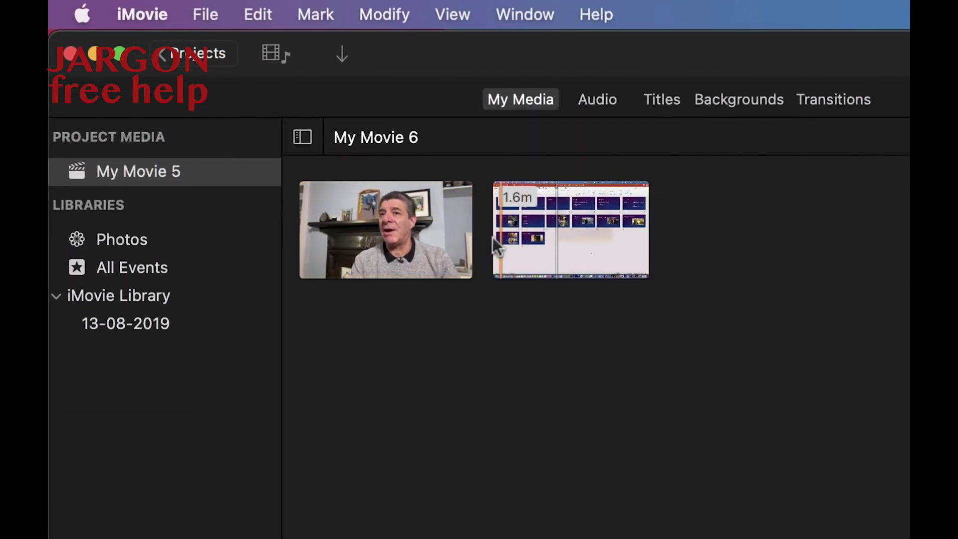
- Preview the slide recording forward and in reverse, then trim its final moments from the selection
click(490, 238)
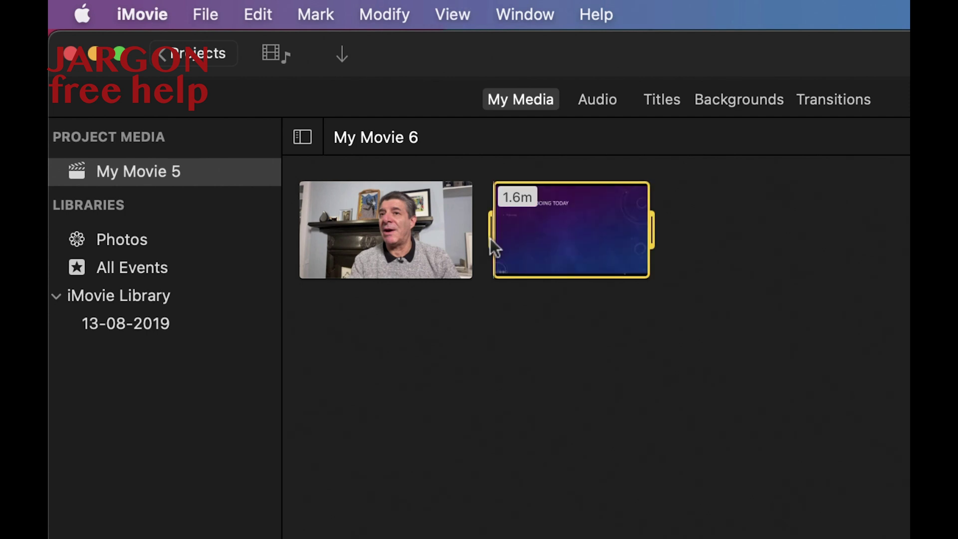
key(space)
key(j)
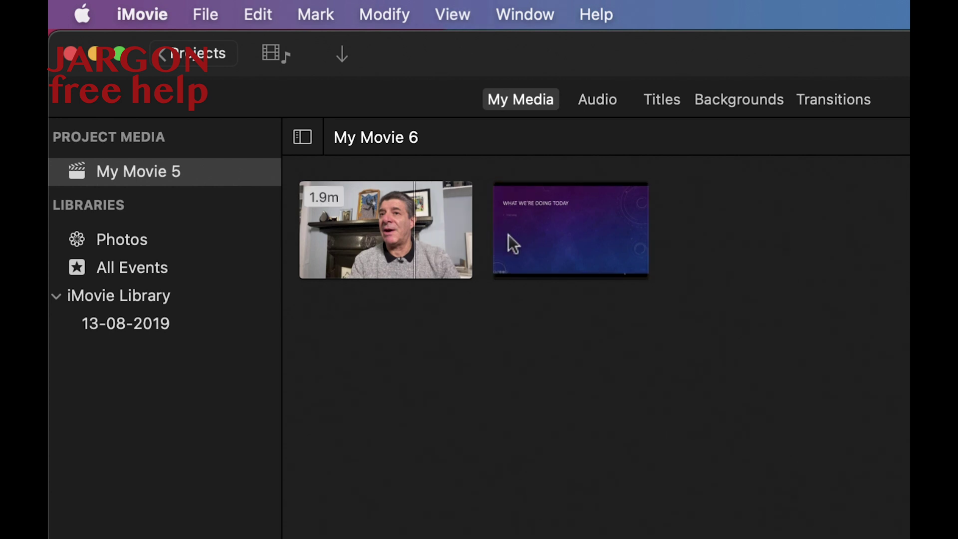
click(499, 241)
key(space)
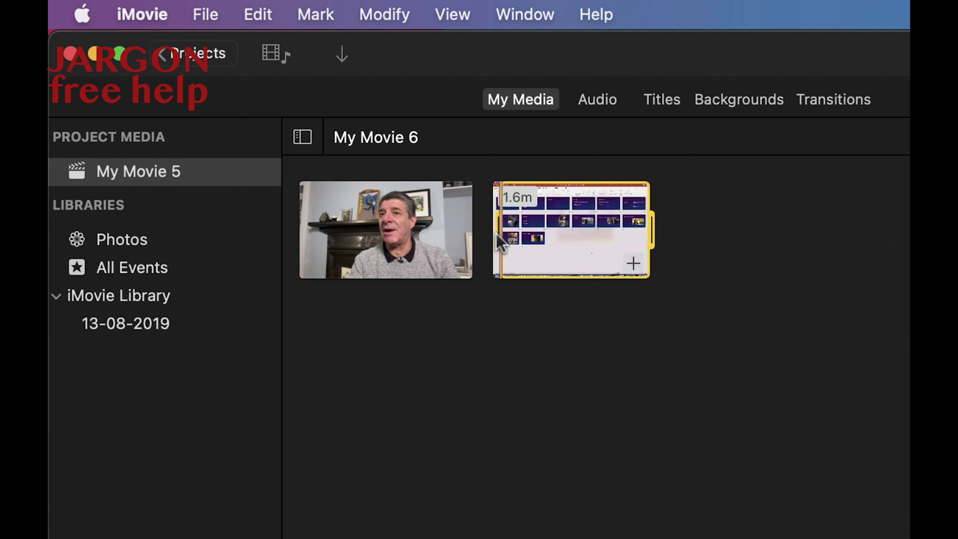
click(635, 230)
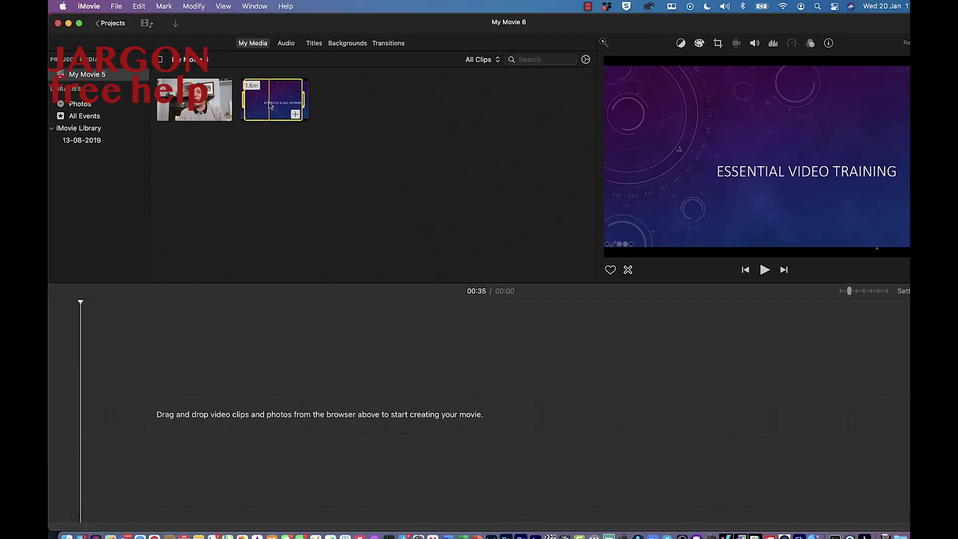
- Add the slide recording to the timeline as a 01:25 clip and set the playhead at 00:38
drag(270, 106, 144, 416)
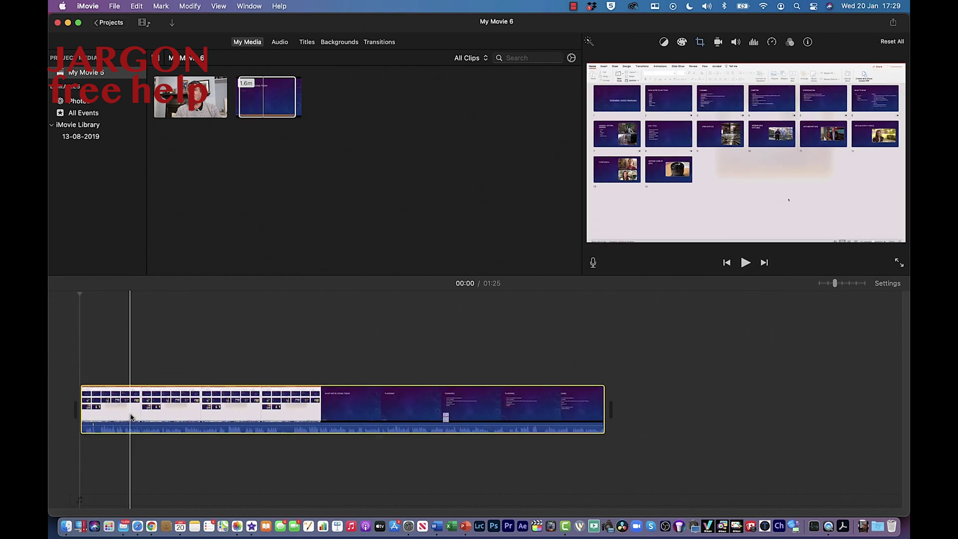
click(319, 307)
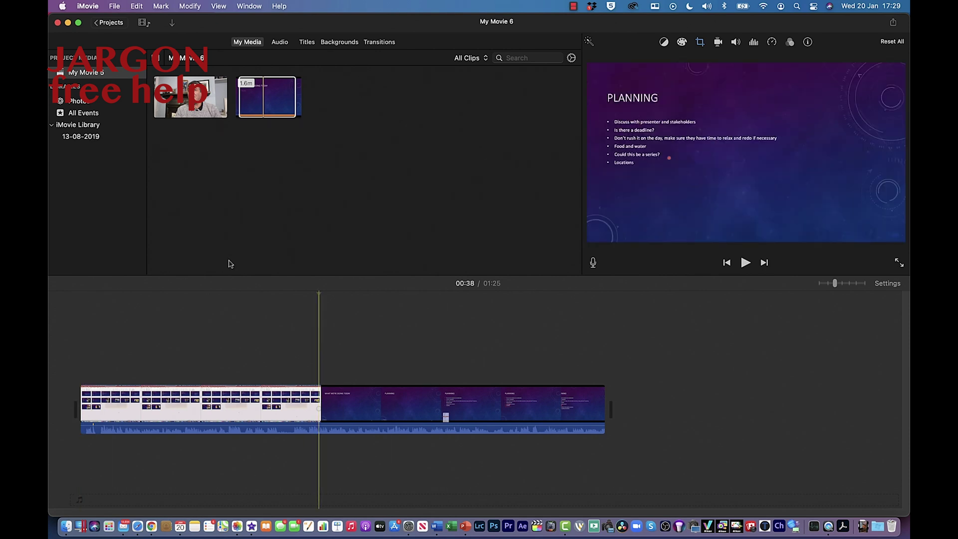
click(195, 100)
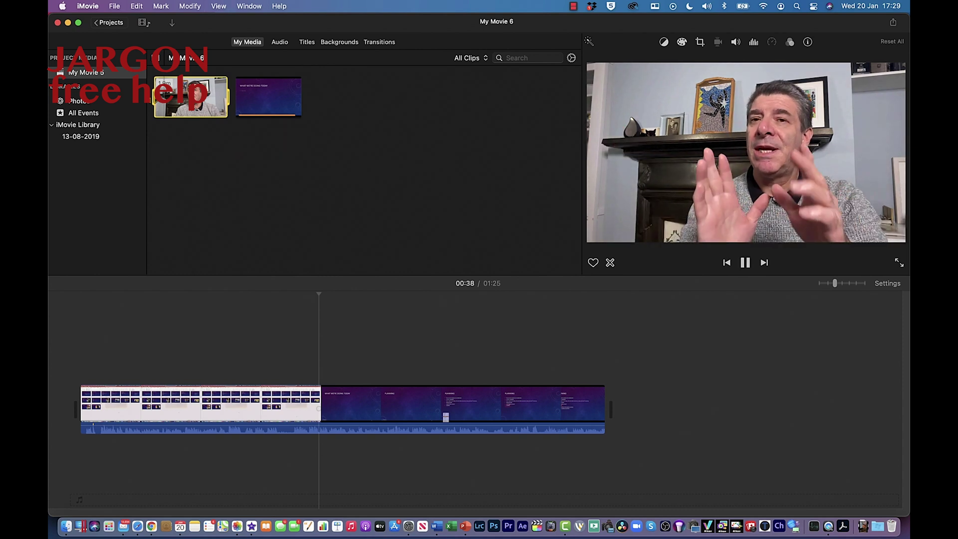
key(space)
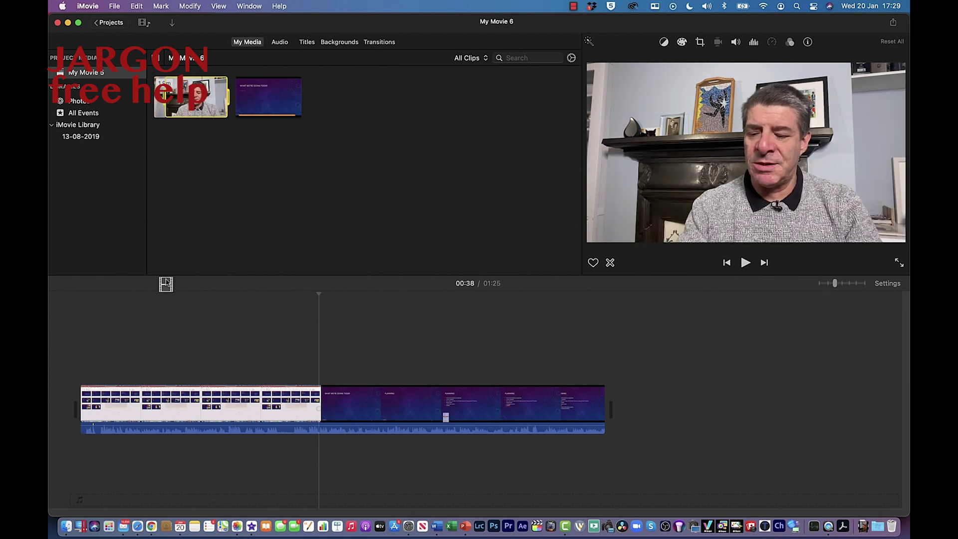
- Layer the presenter webcam clip above the slide recording, play from the start, and zoom the timeline in
drag(164, 293, 83, 353)
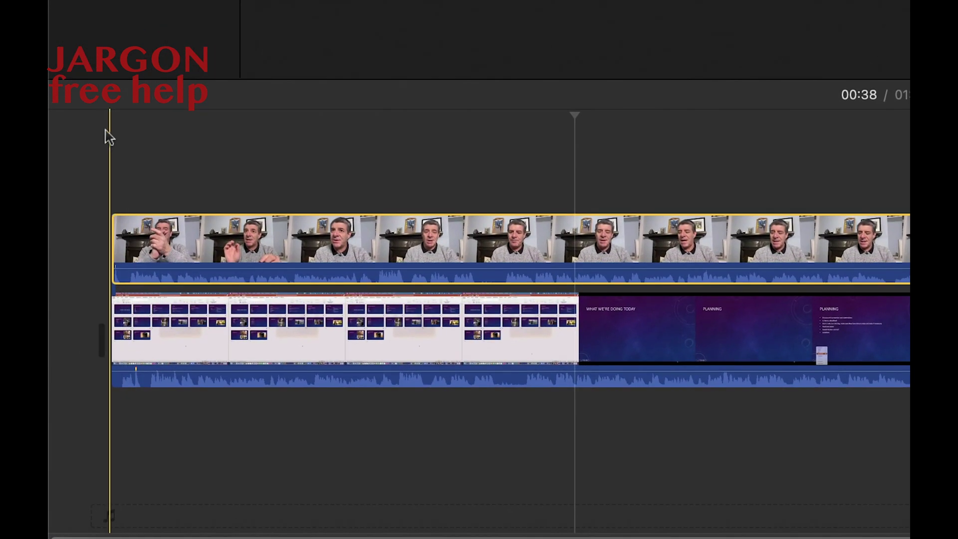
click(109, 137)
key(space)
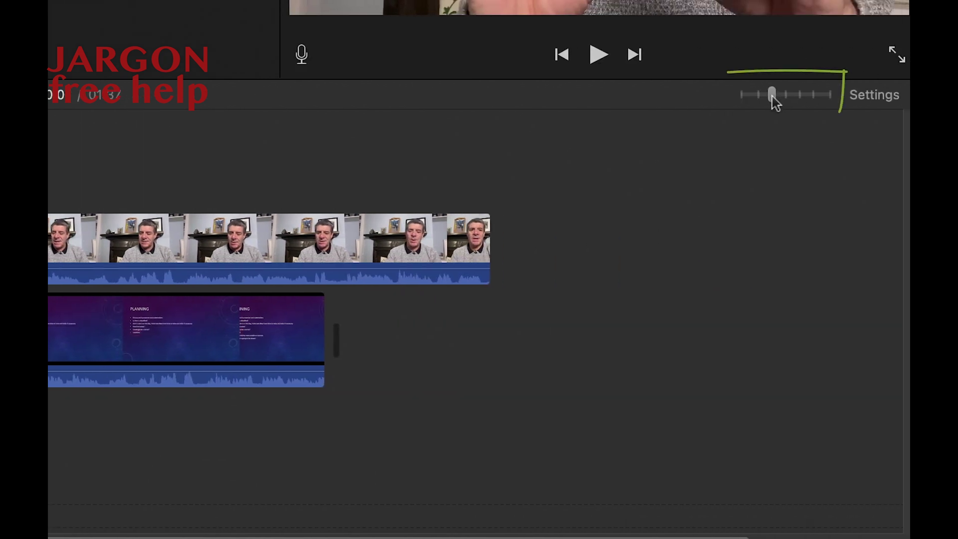
drag(773, 99, 814, 98)
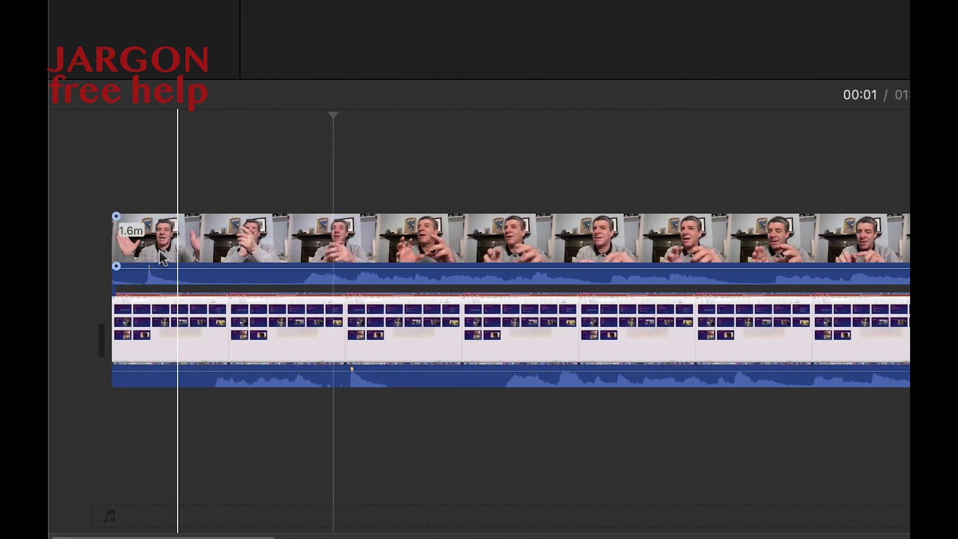
click(148, 279)
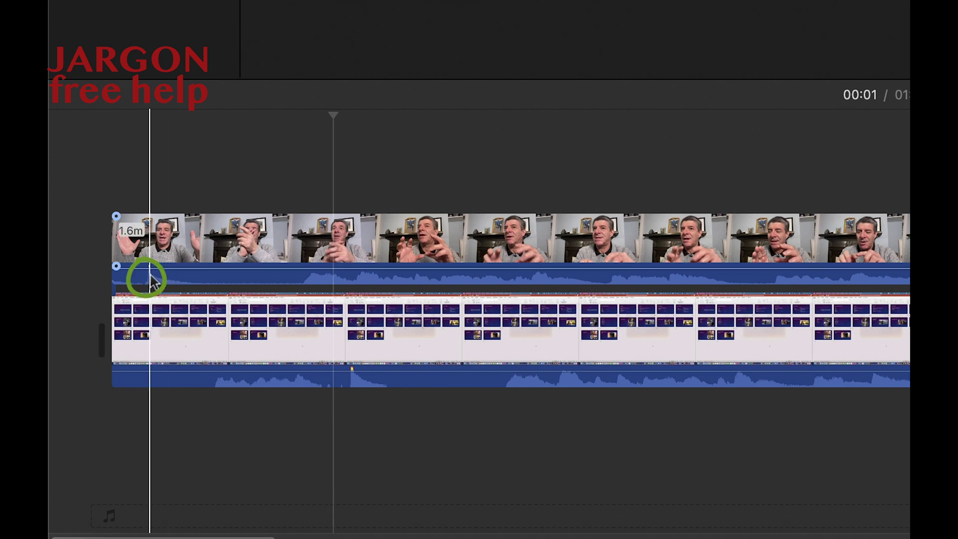
click(352, 374)
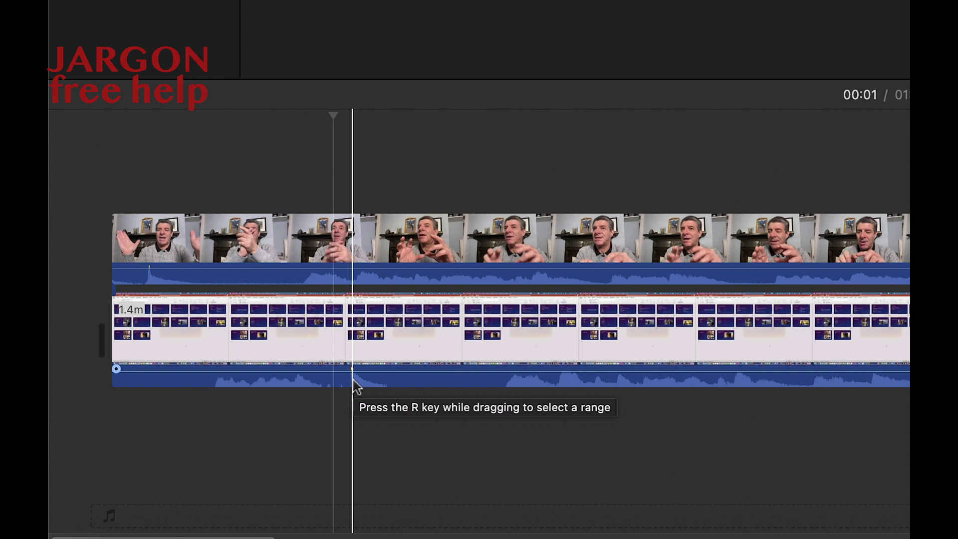
- Move the presenter clip later in the timeline and play from 00:03 to check the inset timing
click(378, 239)
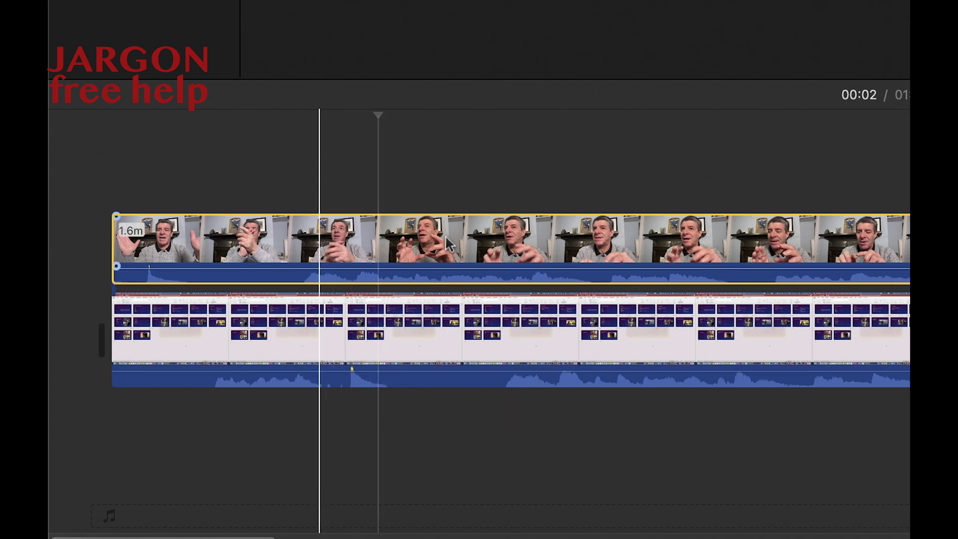
drag(279, 244, 473, 258)
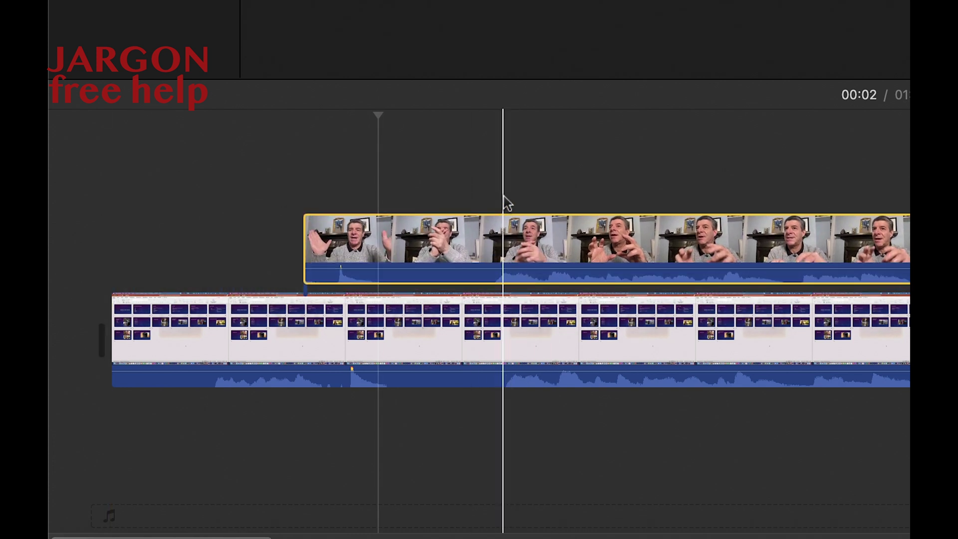
click(491, 202)
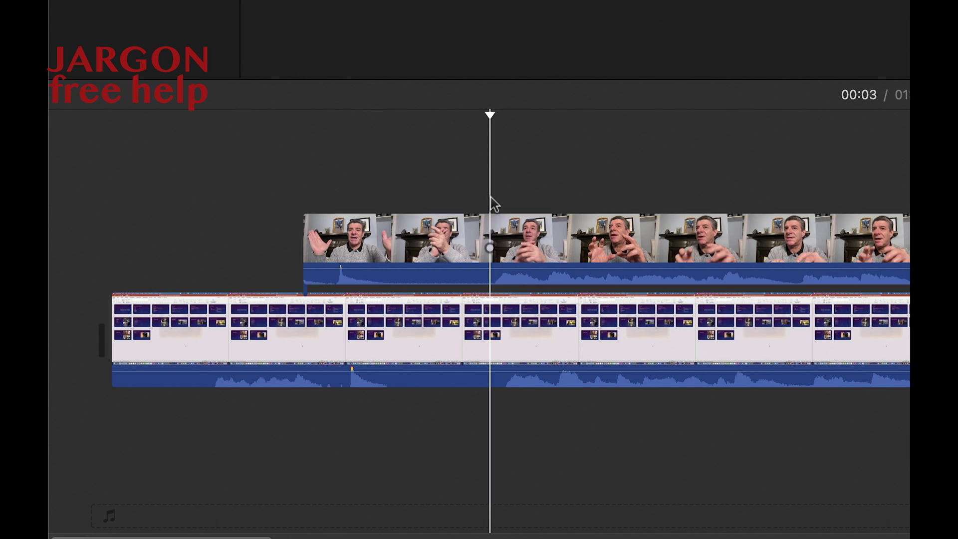
key(space)
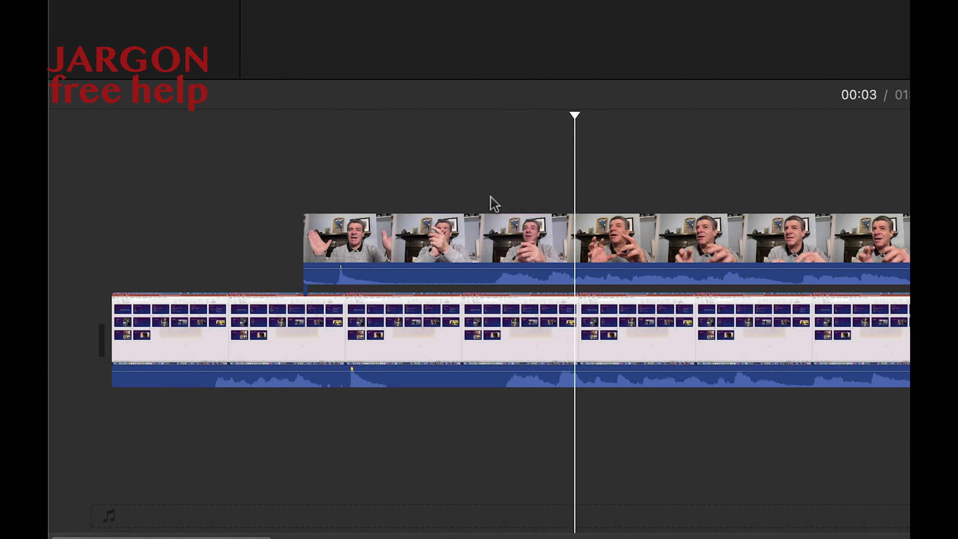
key(space)
- Fine-tune where the presenter clip starts and play back the new timing
click(544, 235)
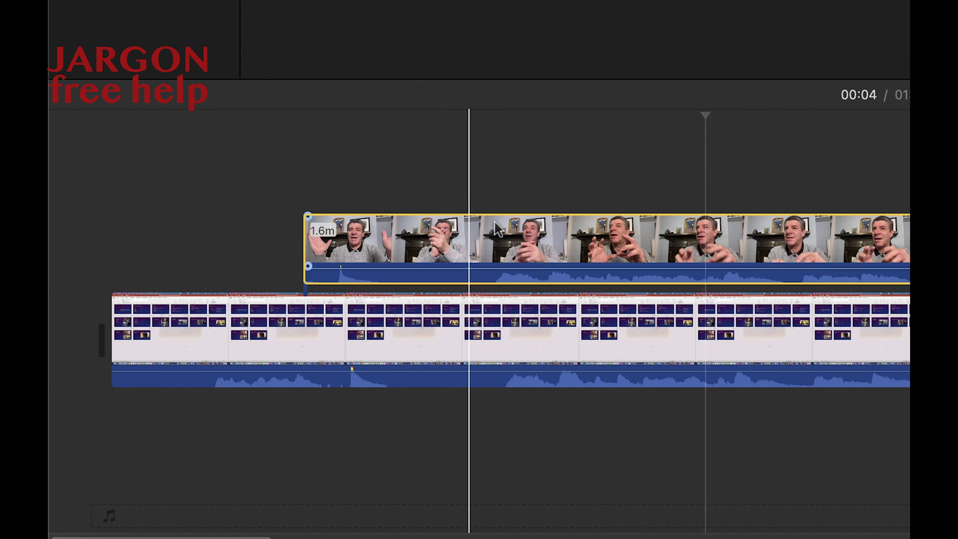
drag(357, 240, 344, 253)
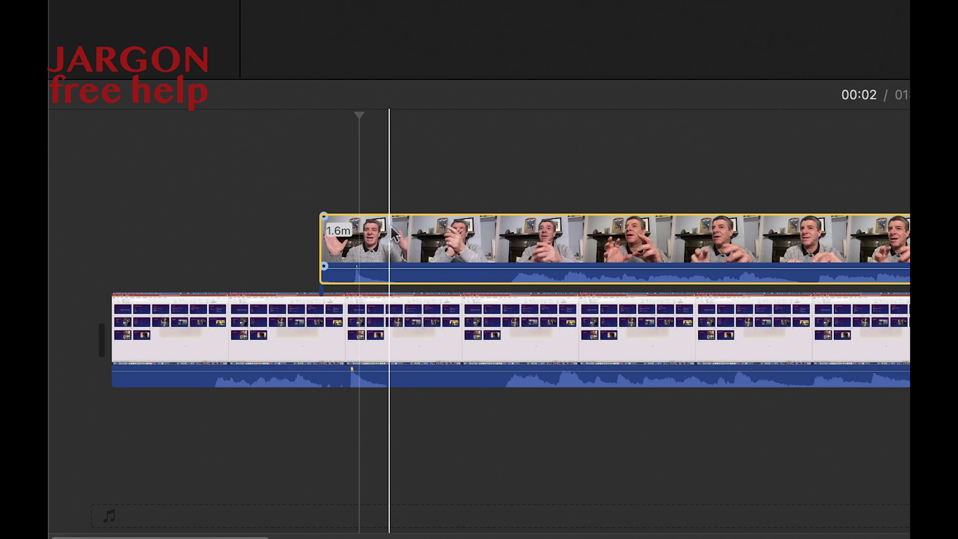
key(space)
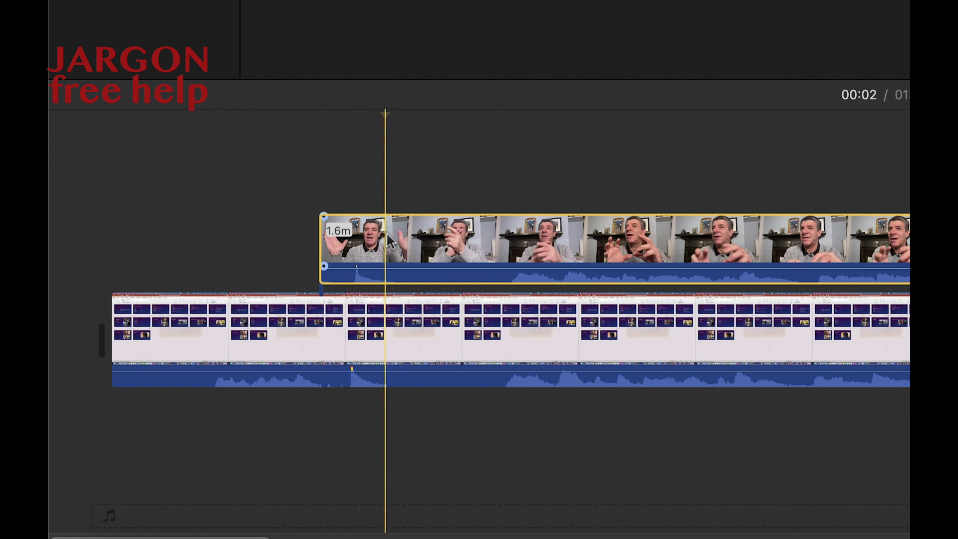
- Shift the presenter clip slightly earlier and replay to confirm both clips line up
key(Down)
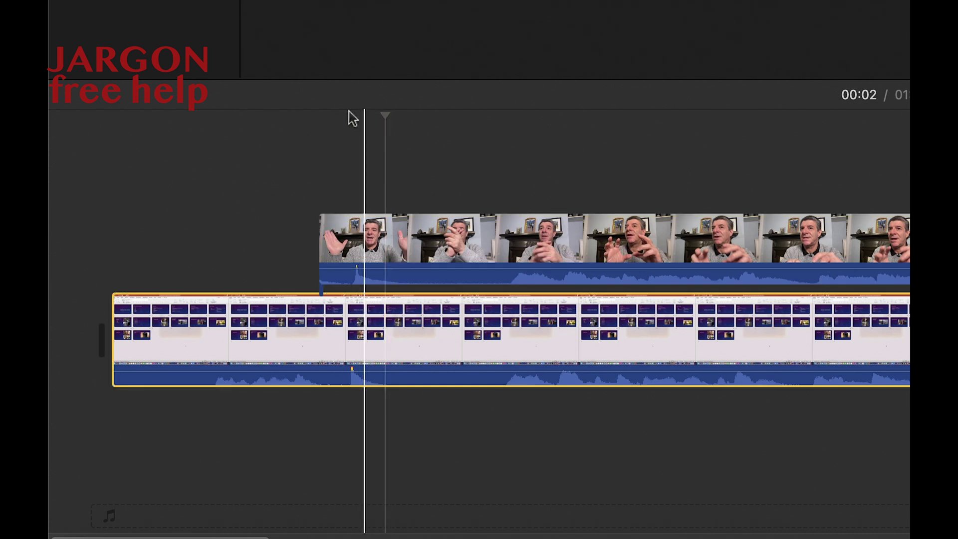
click(352, 146)
drag(461, 250, 473, 259)
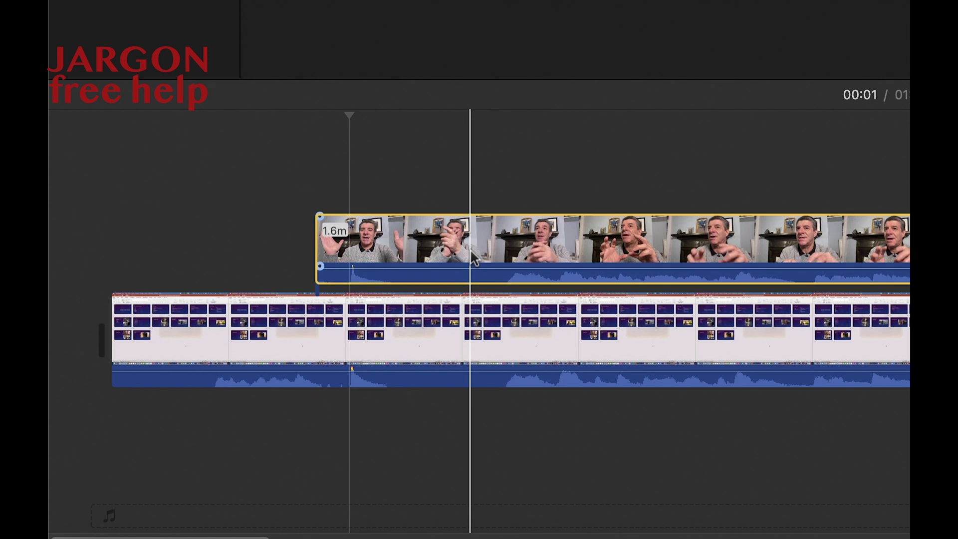
click(333, 117)
key(space)
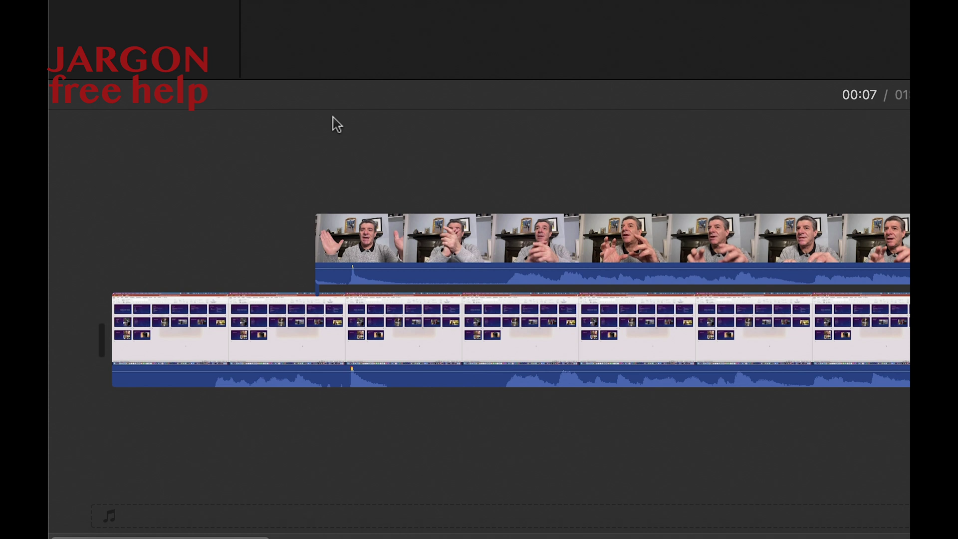
- Scroll along the timeline, select the slide recording, and zoom out with Cmd+minus until it fits
click(719, 212)
scroll(720, 211, right, 10)
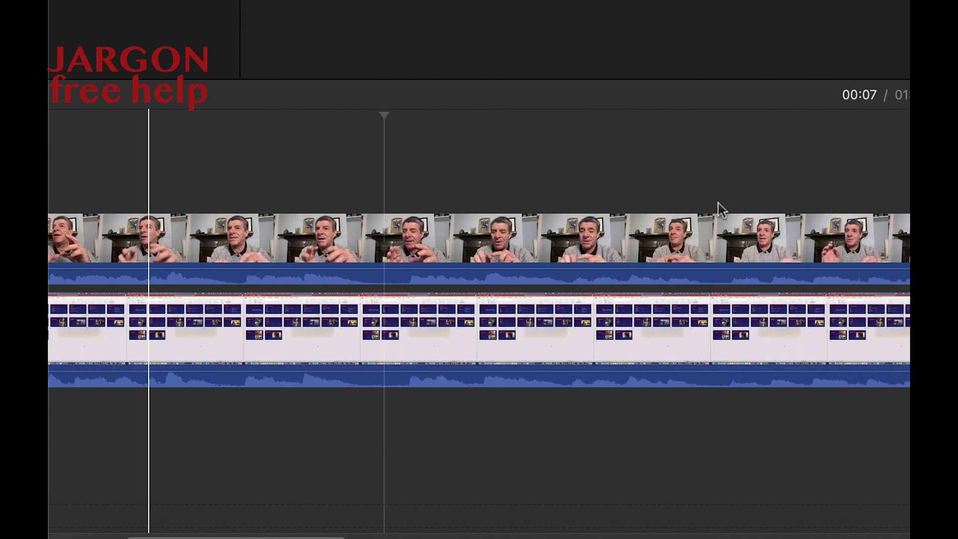
scroll(719, 212, right, 5)
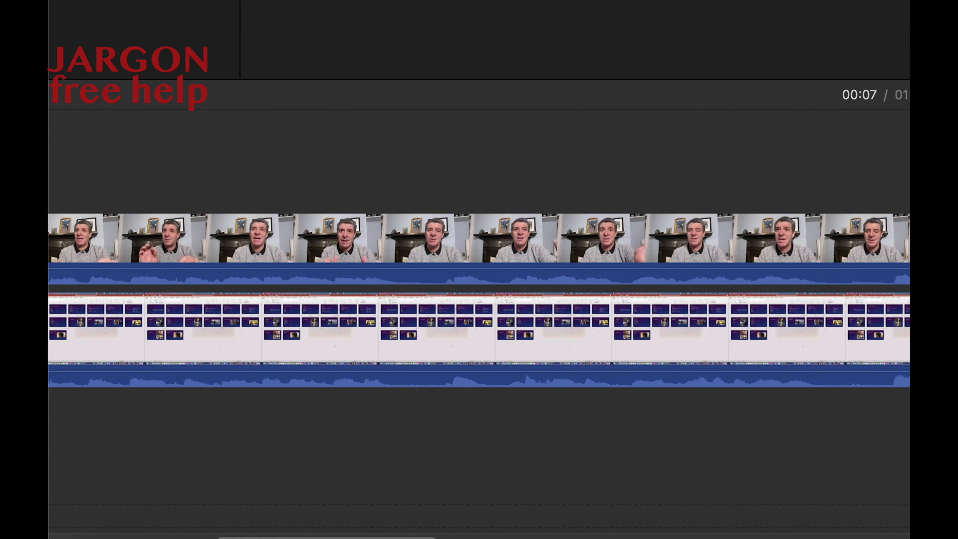
scroll(479, 300, right, 5)
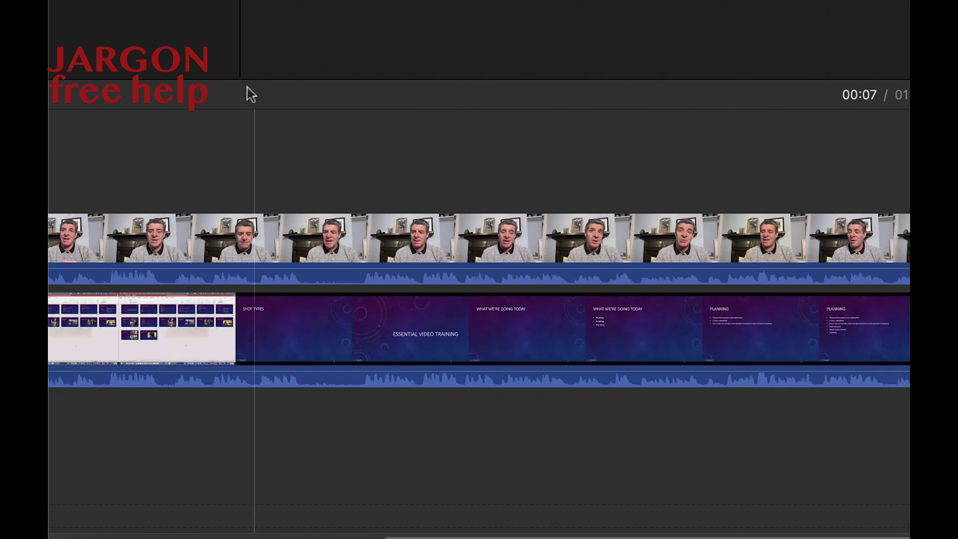
click(238, 159)
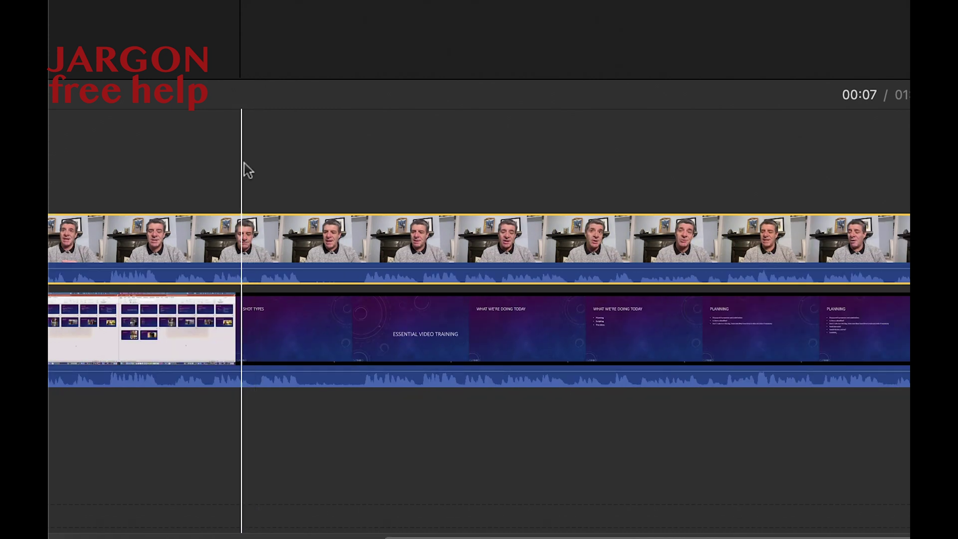
key(Down)
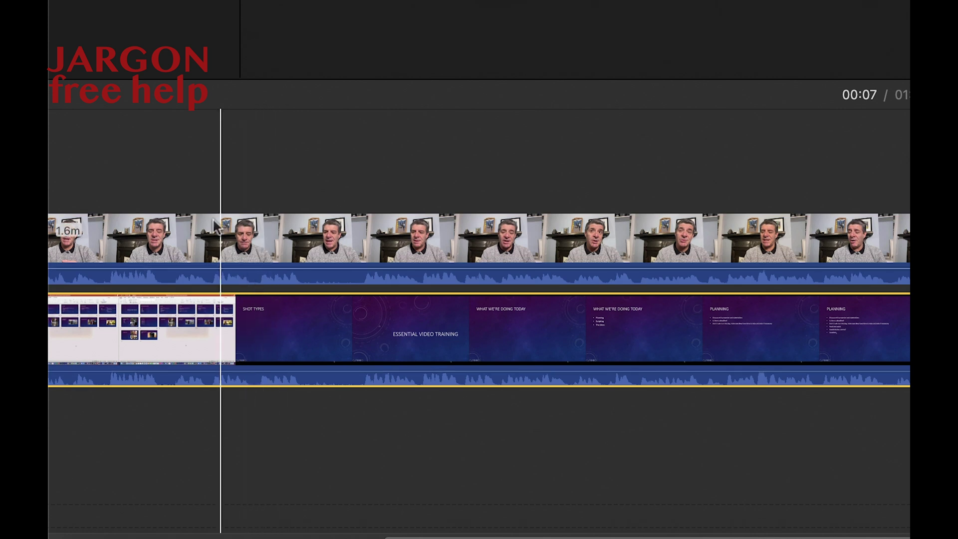
scroll(215, 240, left, 5)
scroll(148, 242, left, 10)
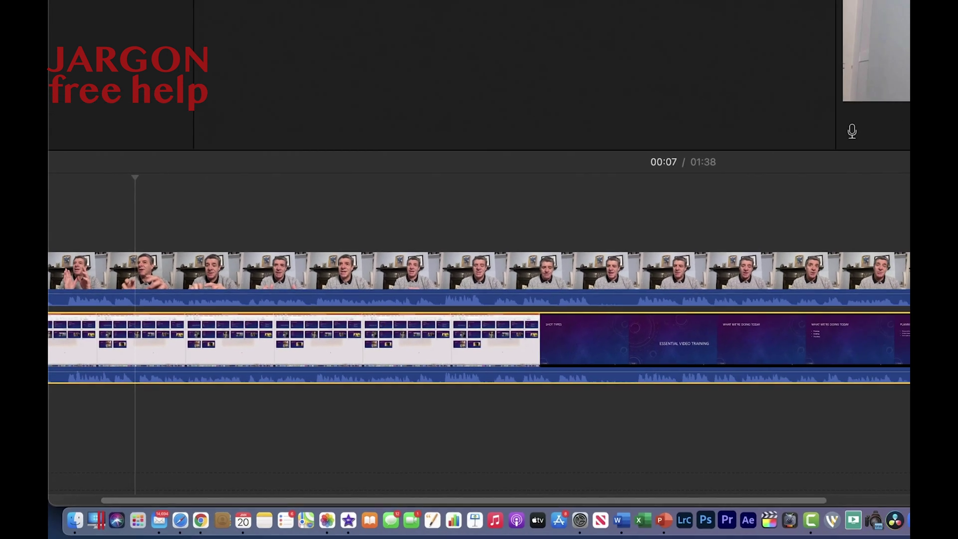
key(super+minus)
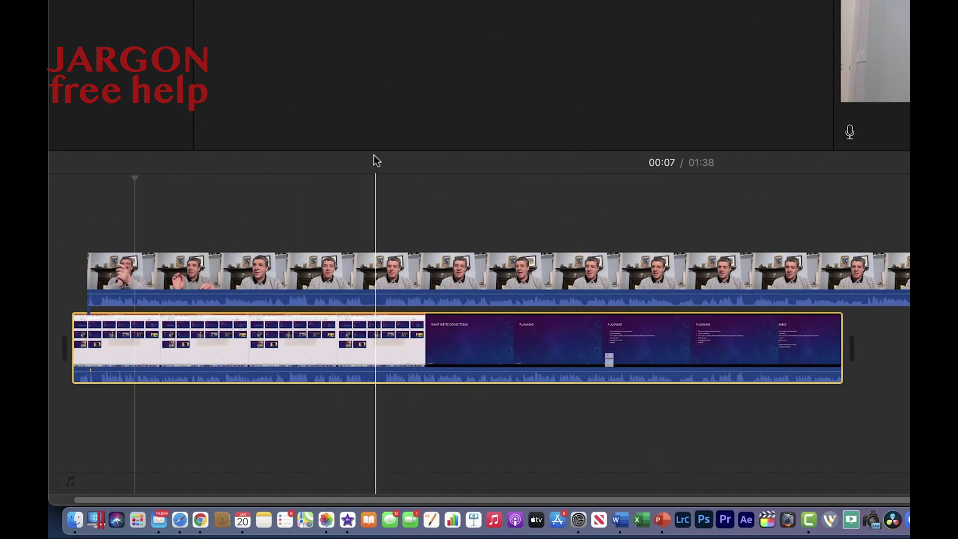
- Trim both clips to start at the first slide and end the presenter clip with the slides
click(437, 198)
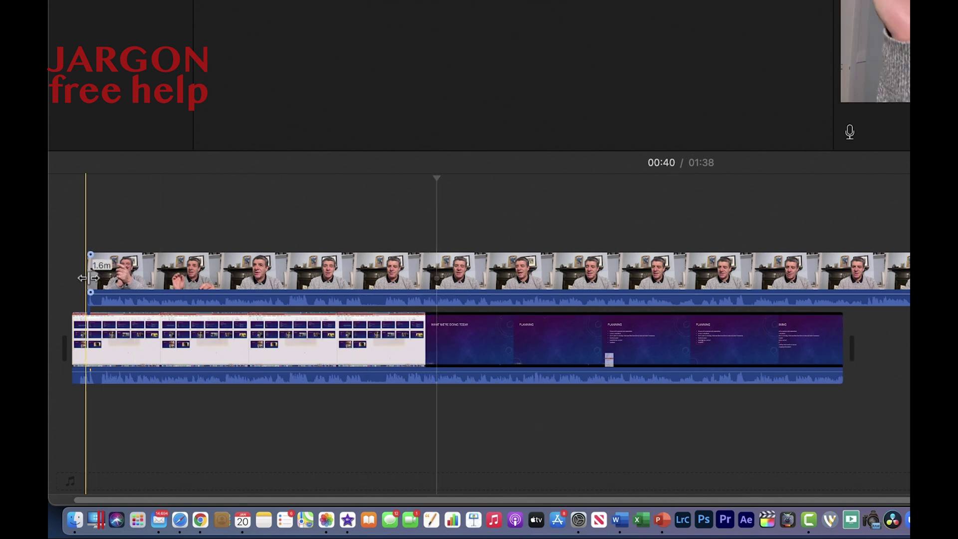
drag(91, 279, 439, 289)
drag(74, 345, 441, 366)
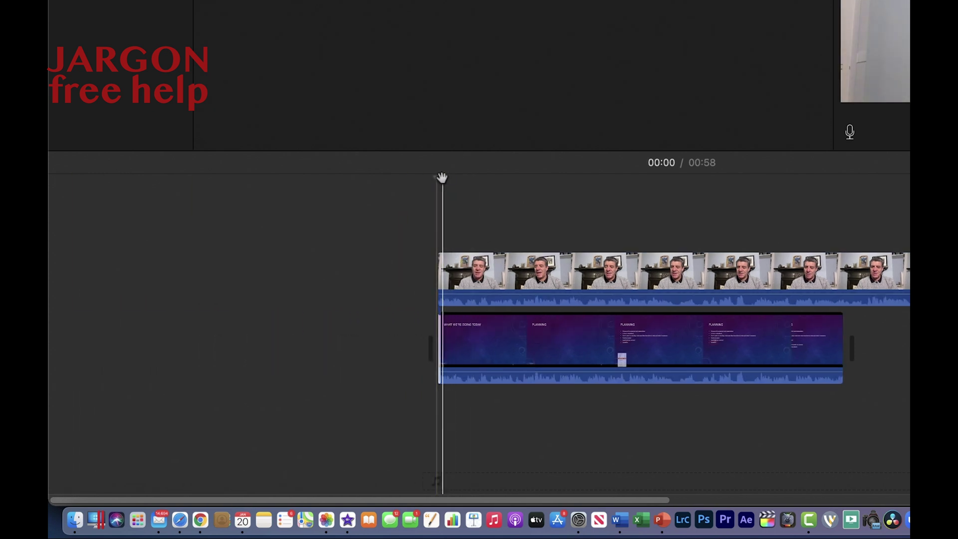
click(438, 182)
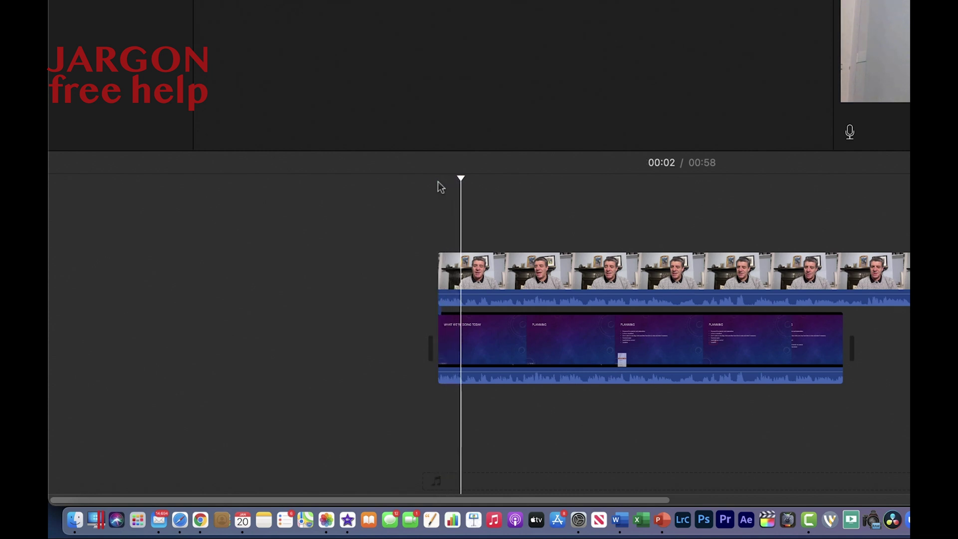
key(space)
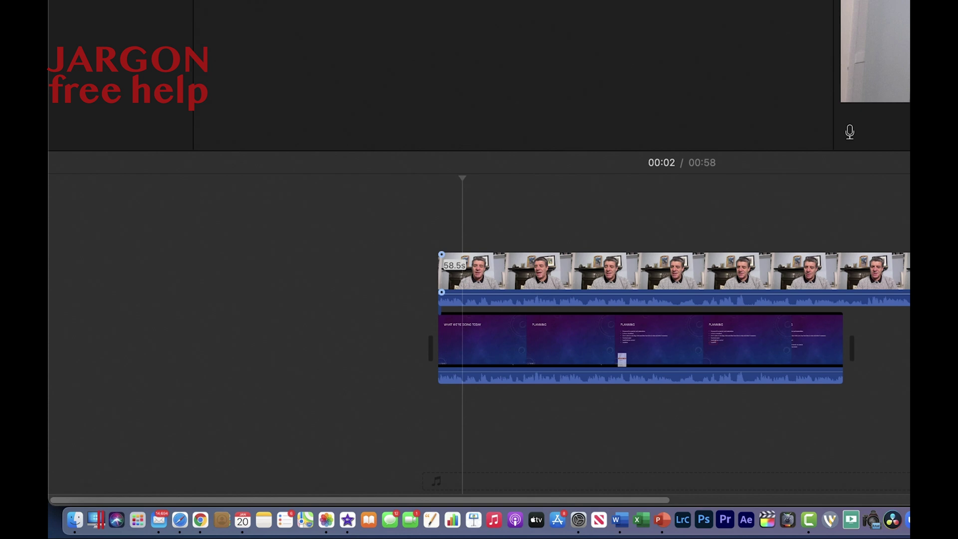
drag(906, 284, 843, 289)
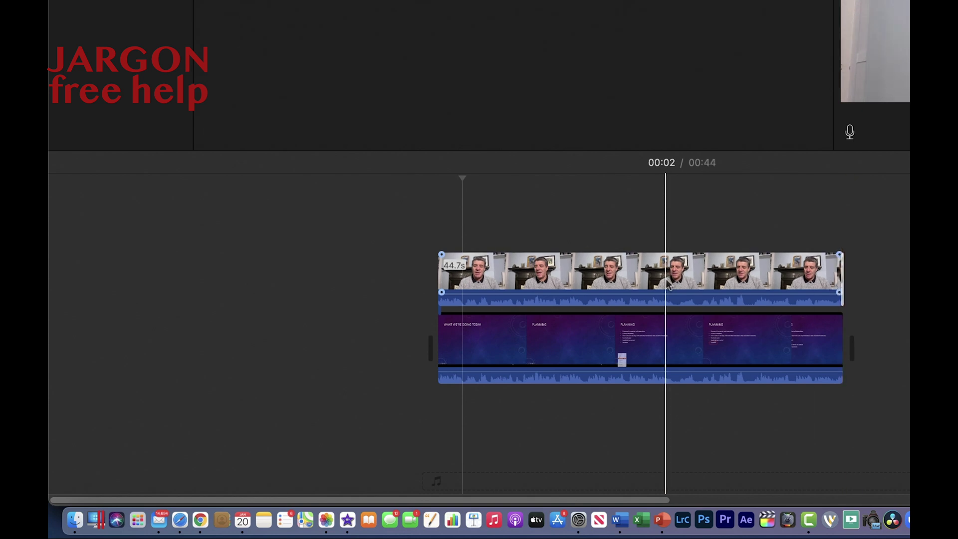
- Turn the slide recording's audio volume down to 0%
click(669, 370)
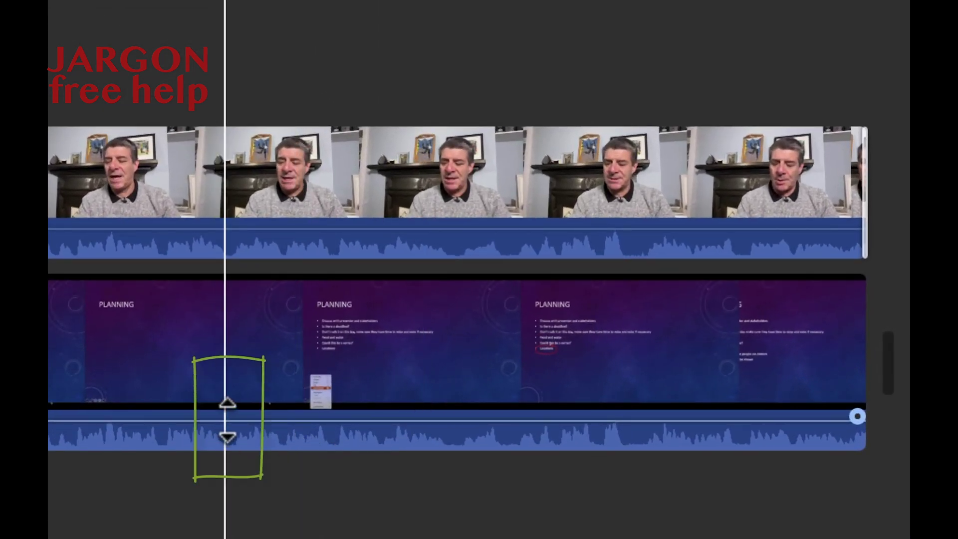
click(226, 429)
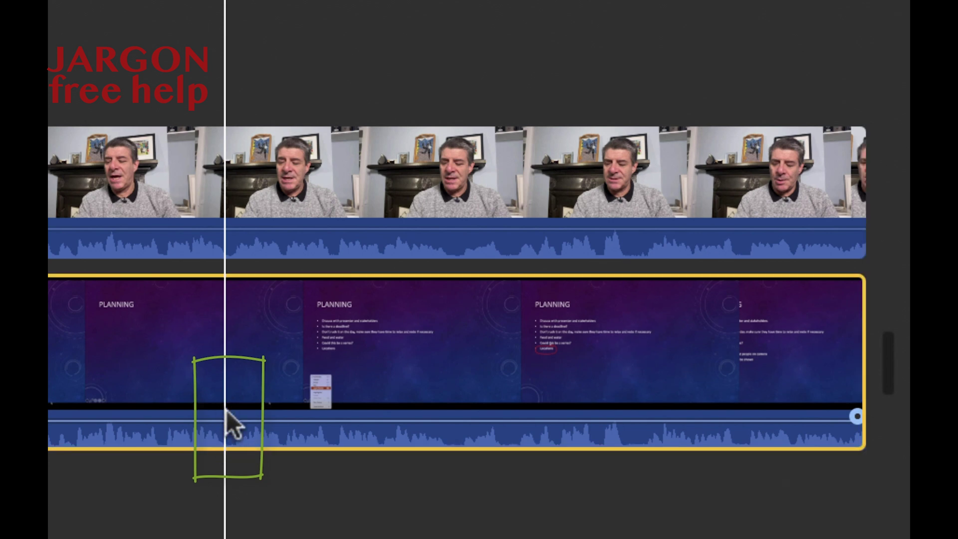
drag(227, 419, 215, 481)
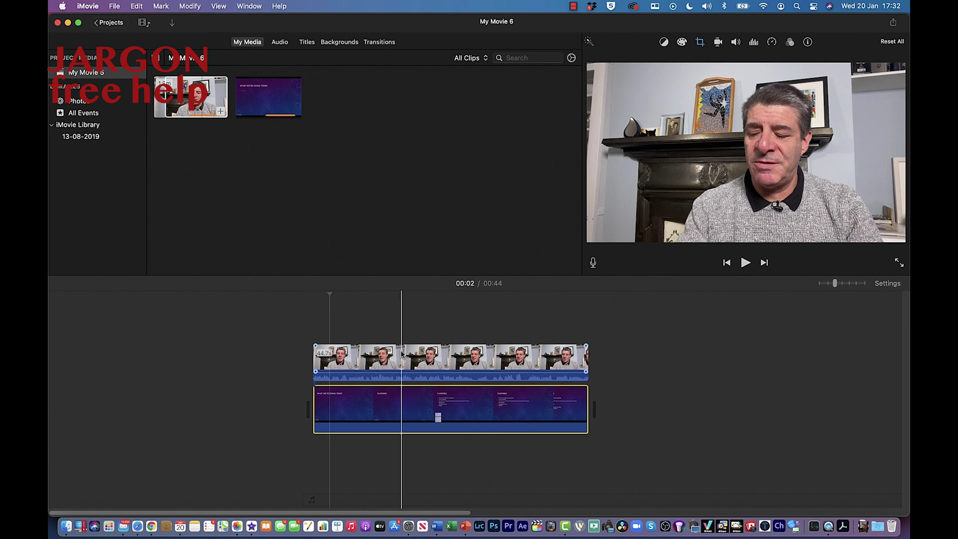
- Set the presenter clip's video overlay to Picture in Picture
click(405, 305)
click(408, 359)
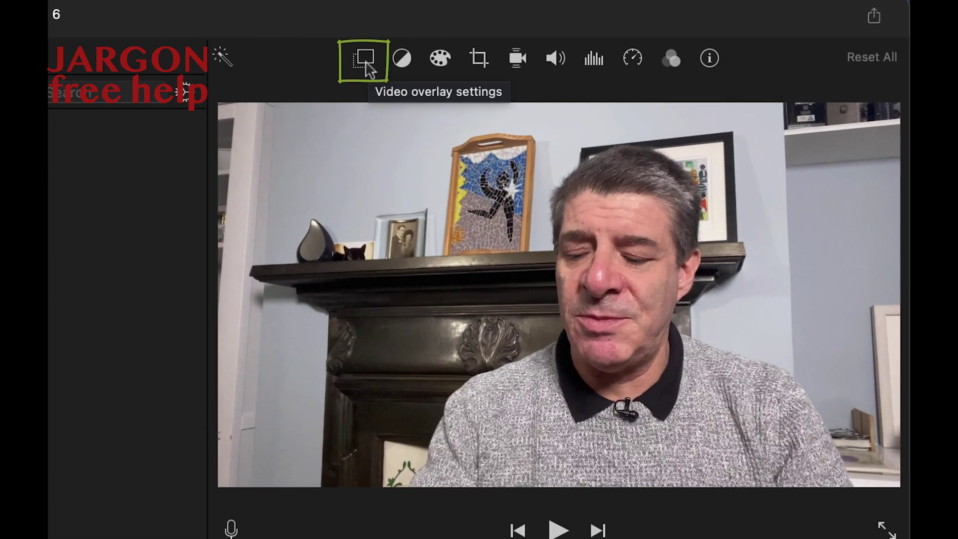
click(370, 70)
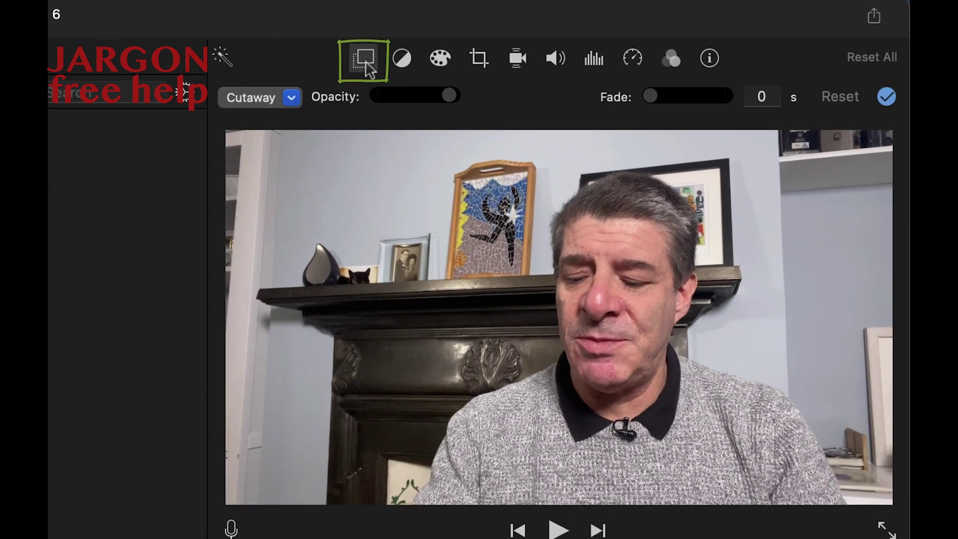
click(288, 100)
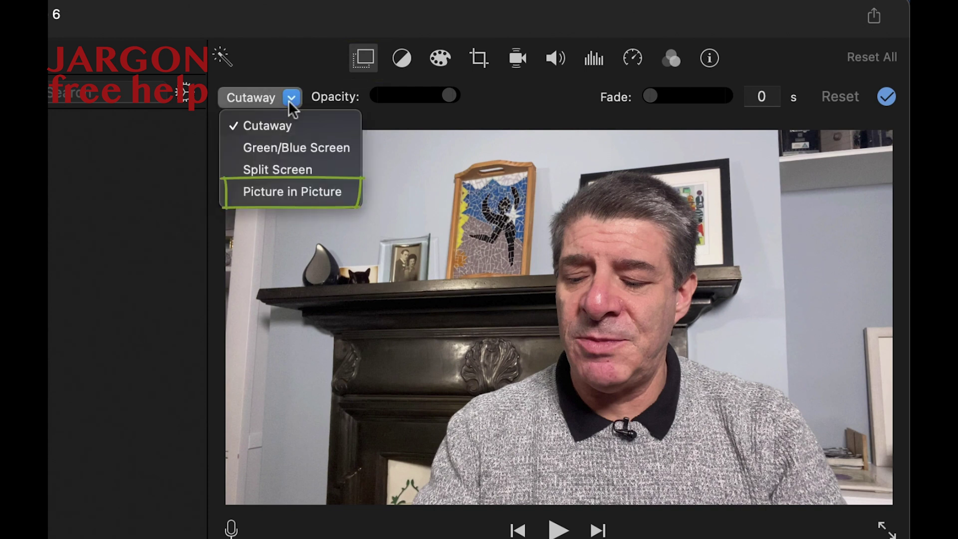
click(270, 190)
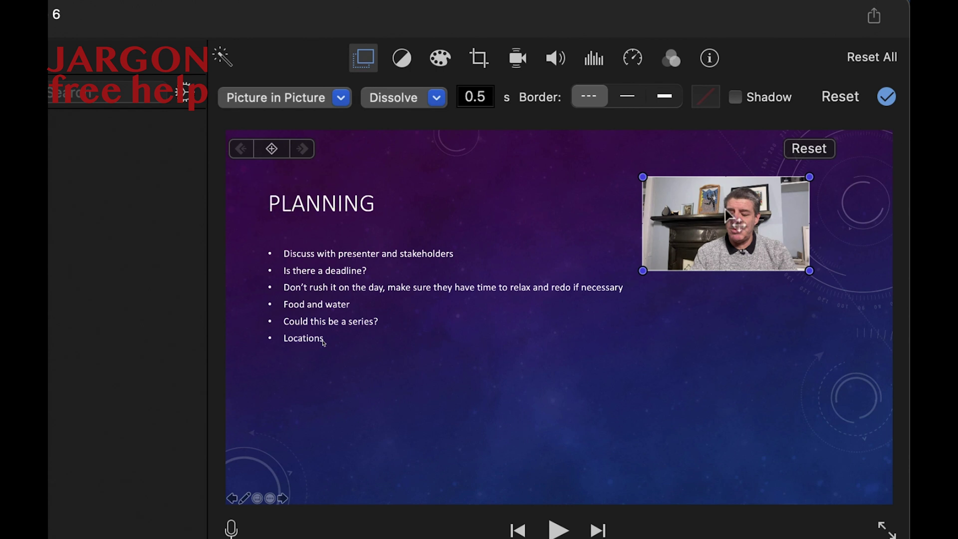
- Resize the presenter inset small and place it in the slide's bottom-left corner
drag(726, 212, 398, 415)
drag(483, 381, 438, 407)
drag(376, 447, 335, 445)
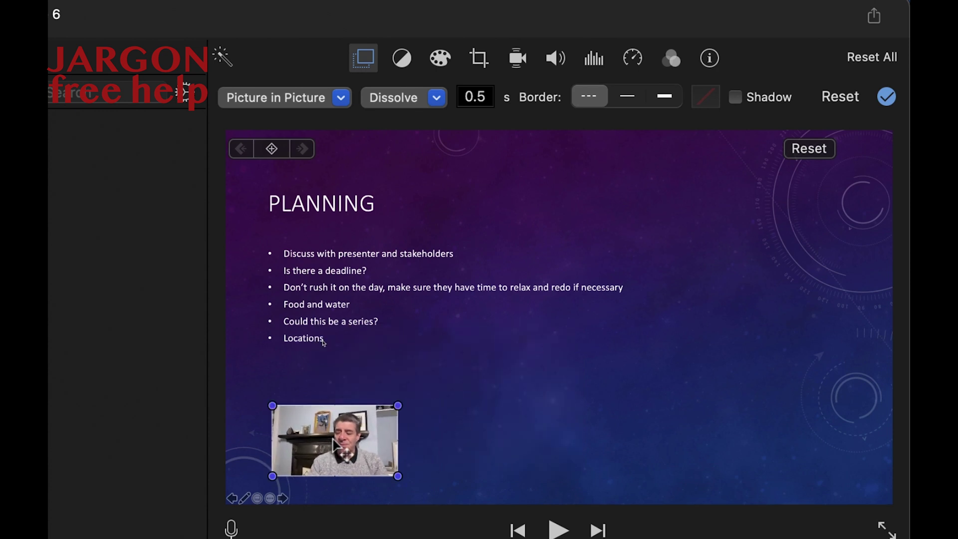
mouse_move(345, 449)
mouse_down()
mouse_move(595, 420)
mouse_move(319, 450)
mouse_move(352, 441)
mouse_move(338, 444)
mouse_up()
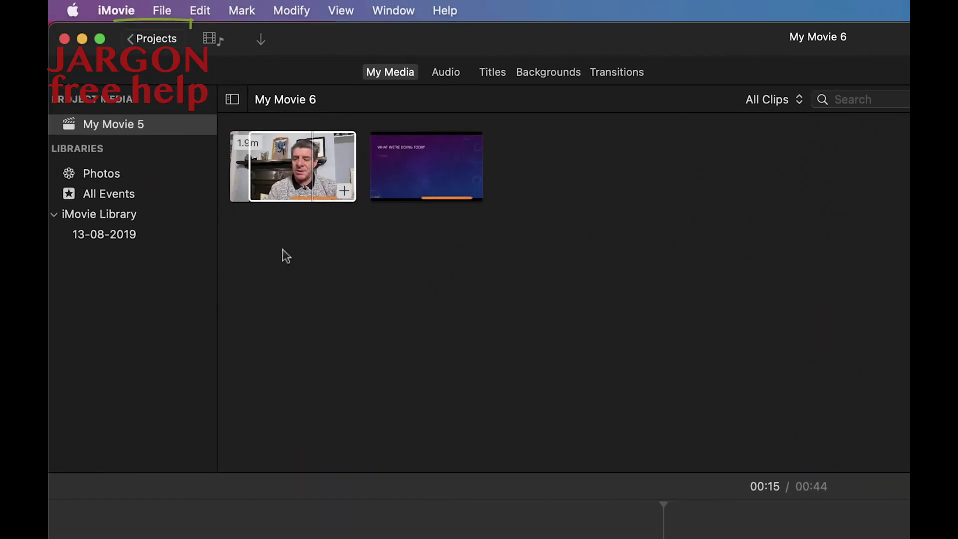
- Rename the project from My Movie 6 to 'Presentation'
click(157, 39)
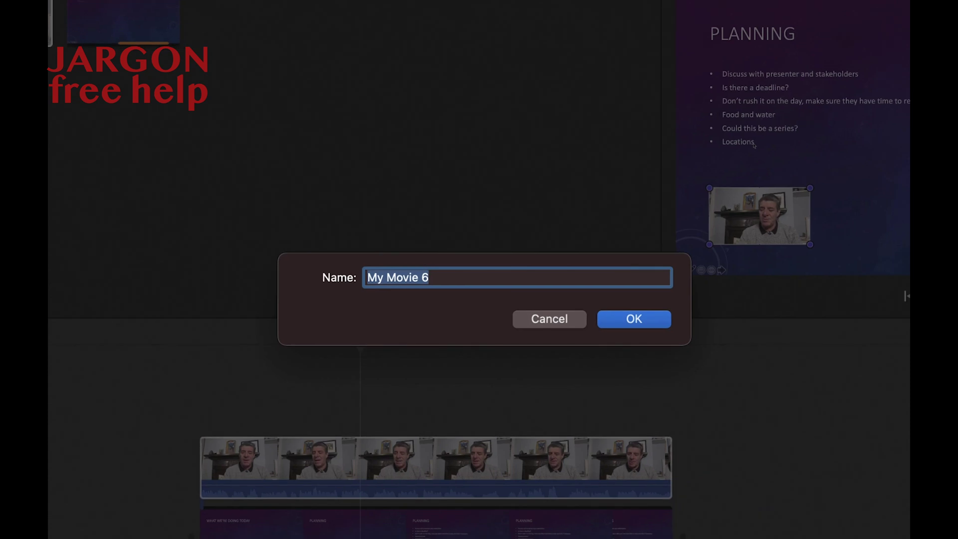
text(Presentation)
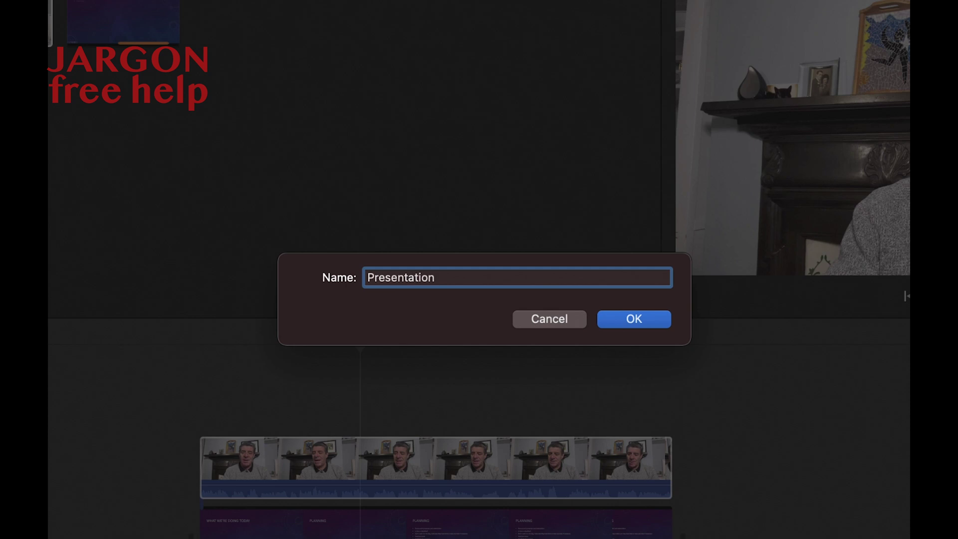
key(Return)
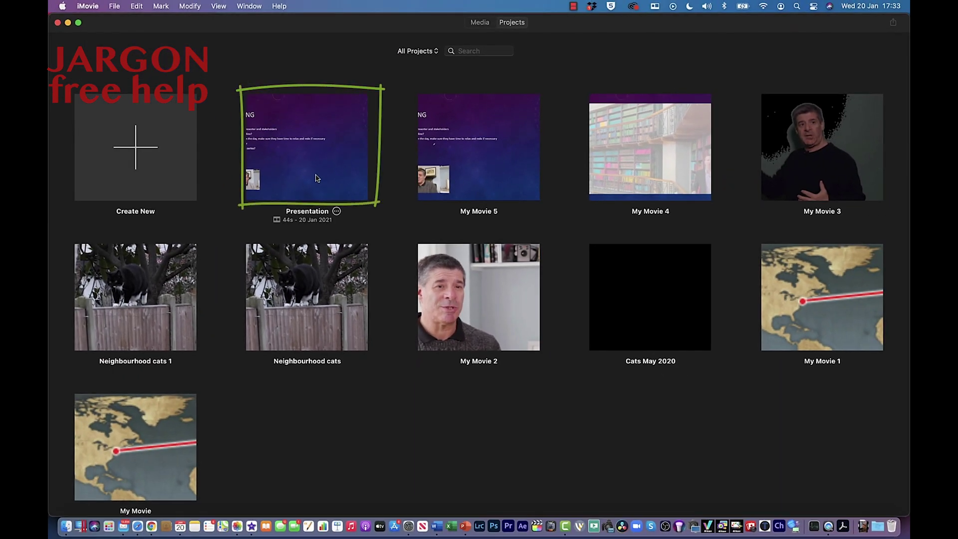
- Open the Presentation project and start exporting it as a file via Share
click(315, 178)
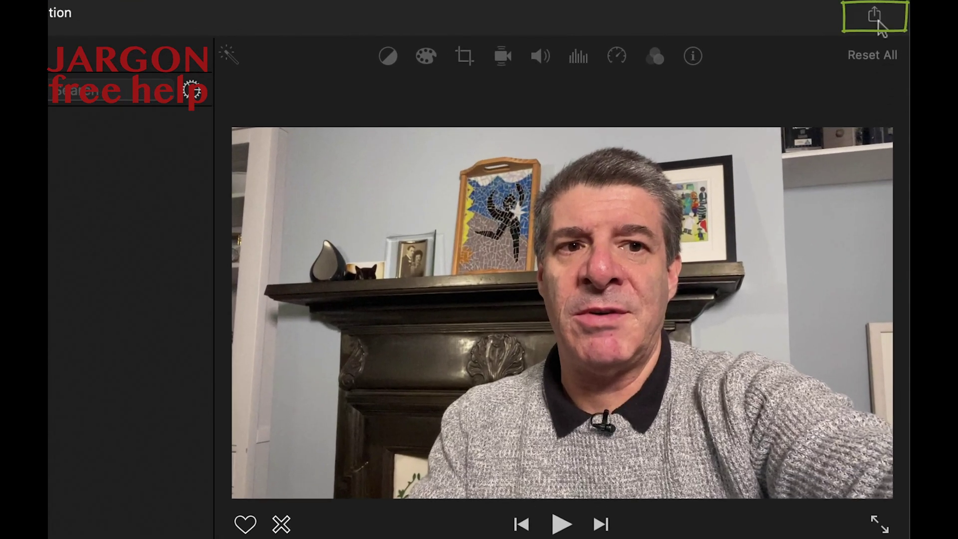
click(876, 16)
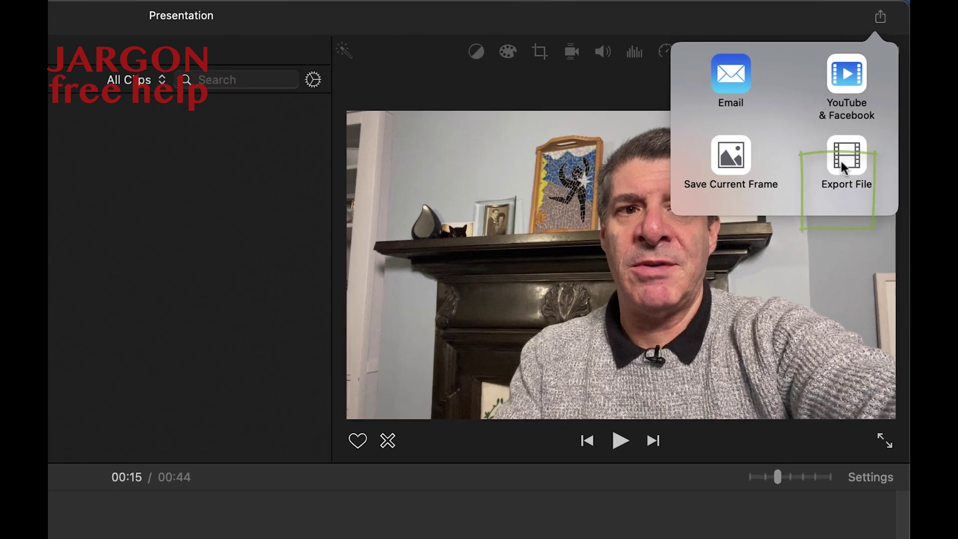
click(830, 188)
- Set the export tags to 'Presentation' and the description to 'My Training Course'
click(559, 145)
double_click(558, 145)
text(Presentation)
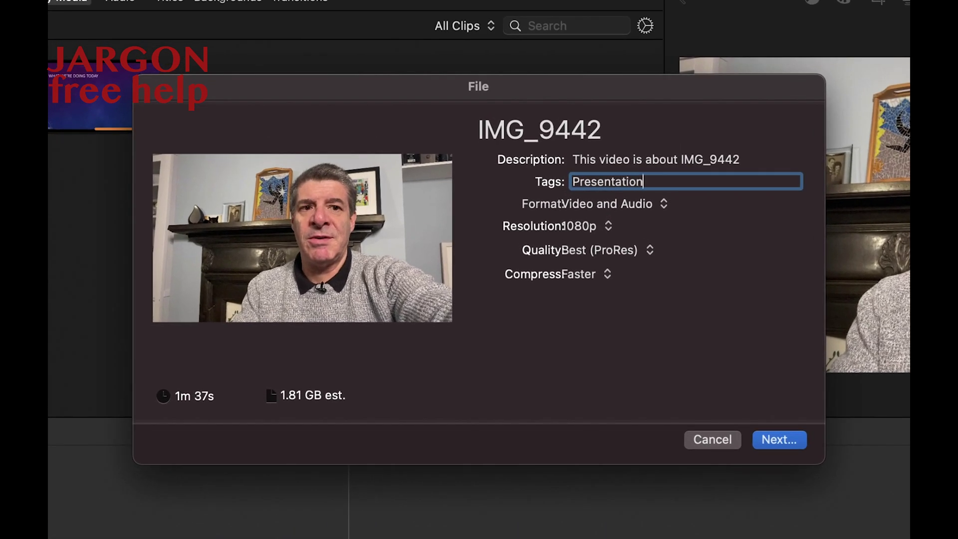
click(626, 161)
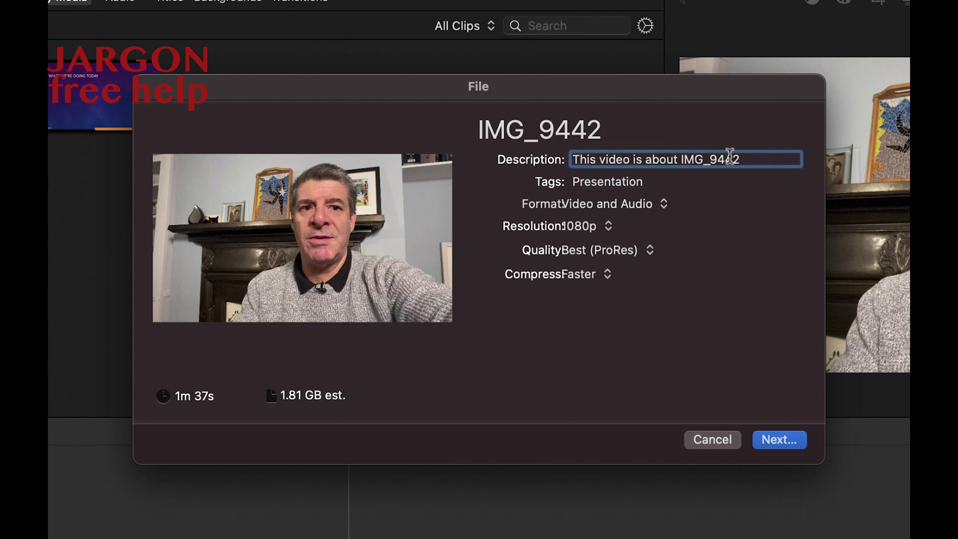
drag(738, 160, 498, 167)
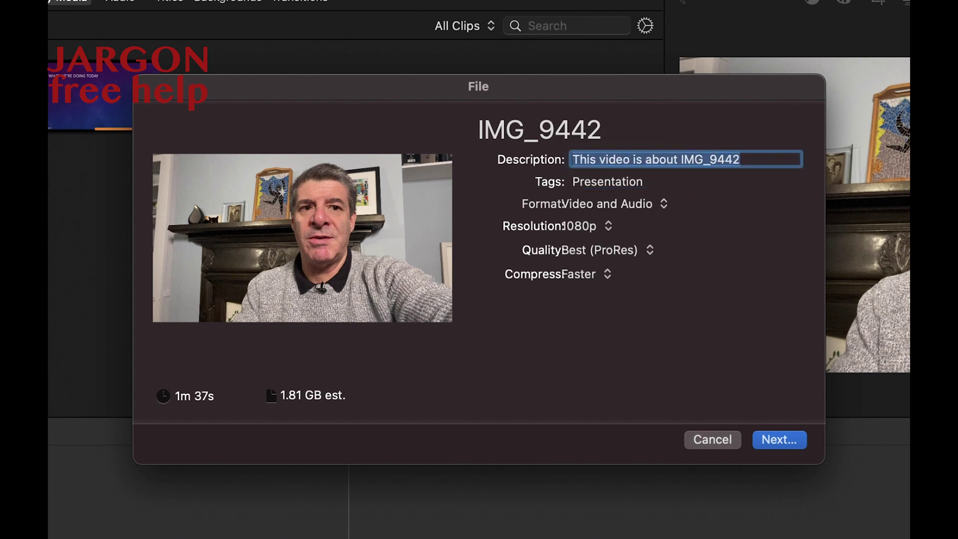
text(My Training)
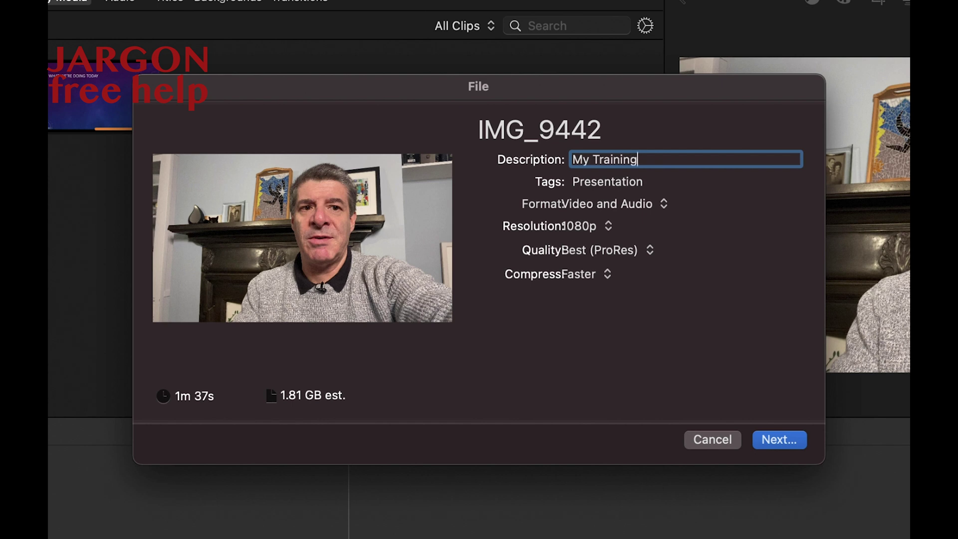
text( Course)
- Keep Video and Audio as the export format and review the resolution choices
click(605, 210)
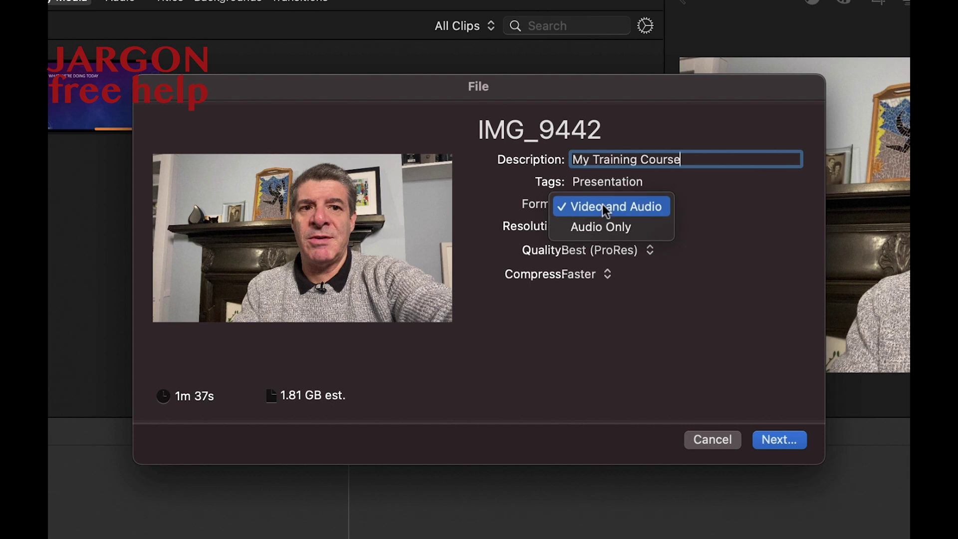
click(658, 212)
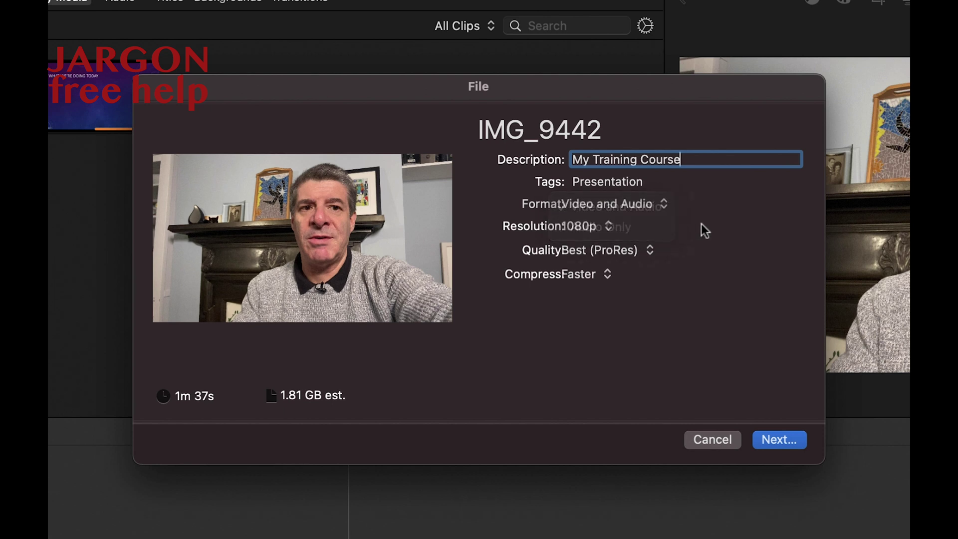
click(611, 229)
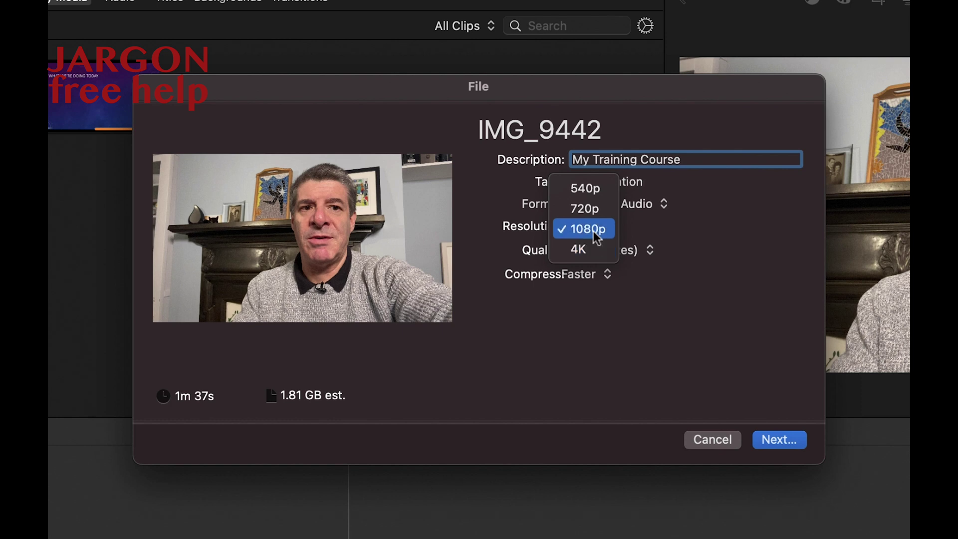
- Keep 1080p resolution, review quality options, and set compression to Better Quality
click(669, 289)
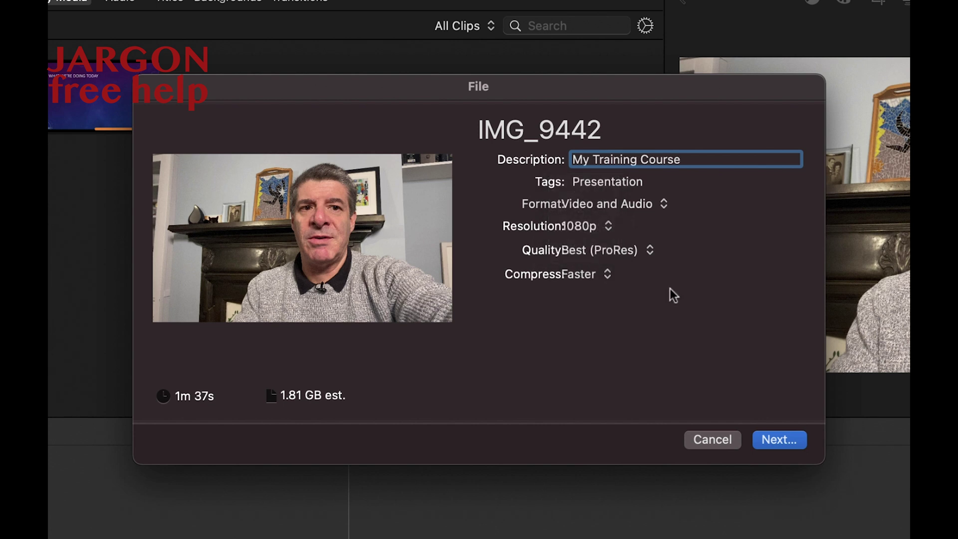
click(608, 251)
click(609, 276)
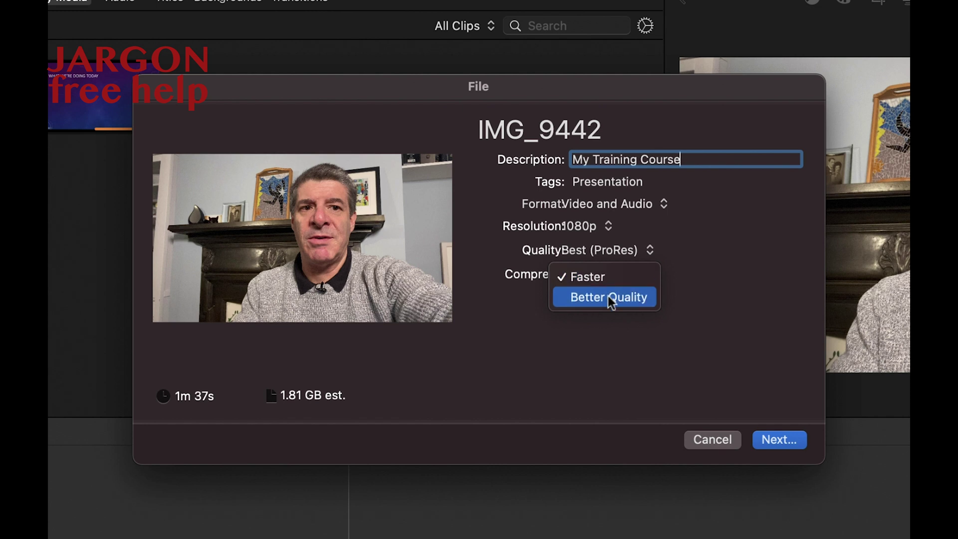
click(610, 300)
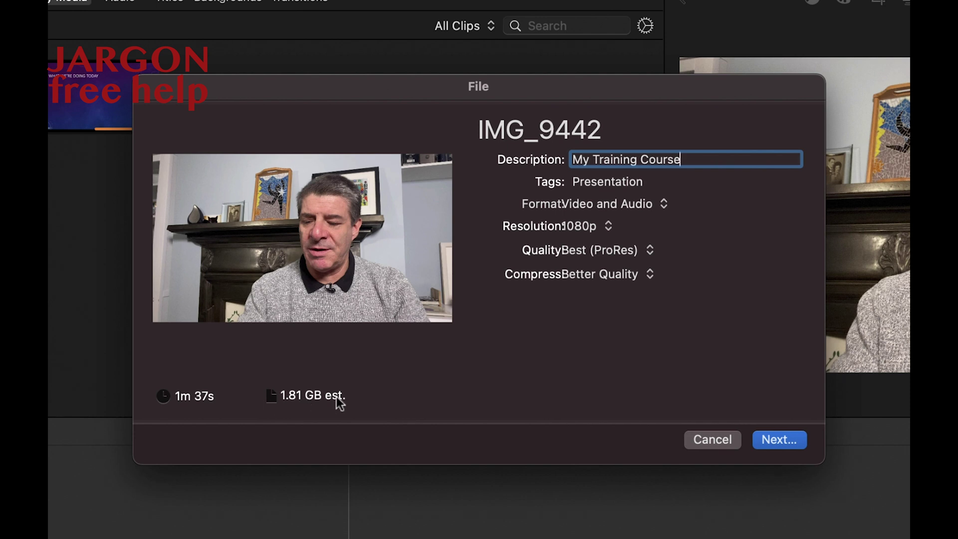
- Compare 720p and 4K file sizes, then settle on 1080p at 1.81 GB
click(606, 227)
click(604, 211)
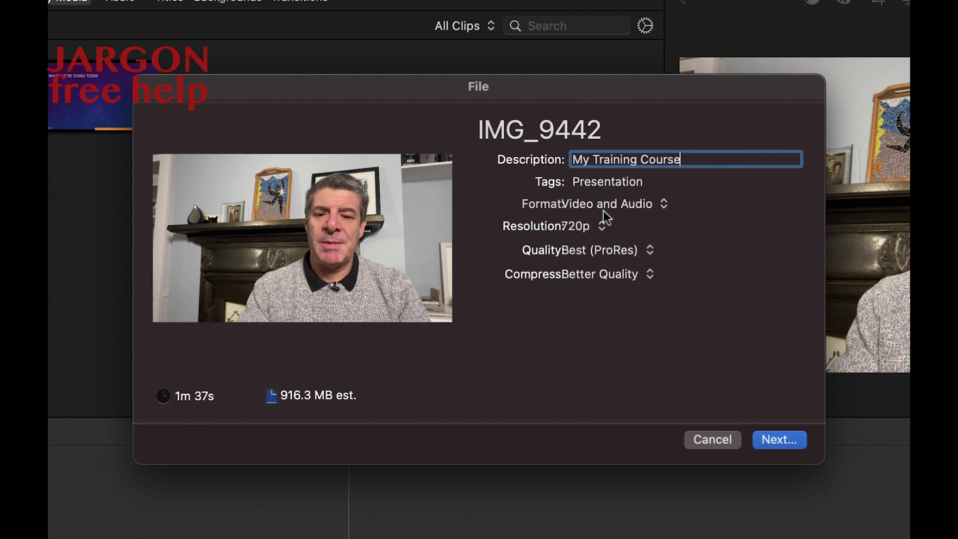
click(601, 226)
click(598, 249)
click(600, 227)
click(597, 249)
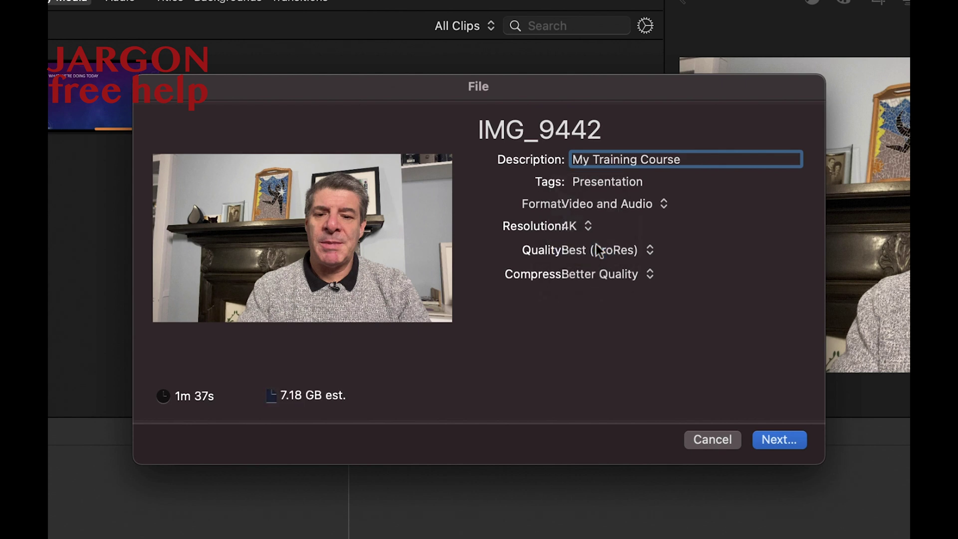
click(599, 229)
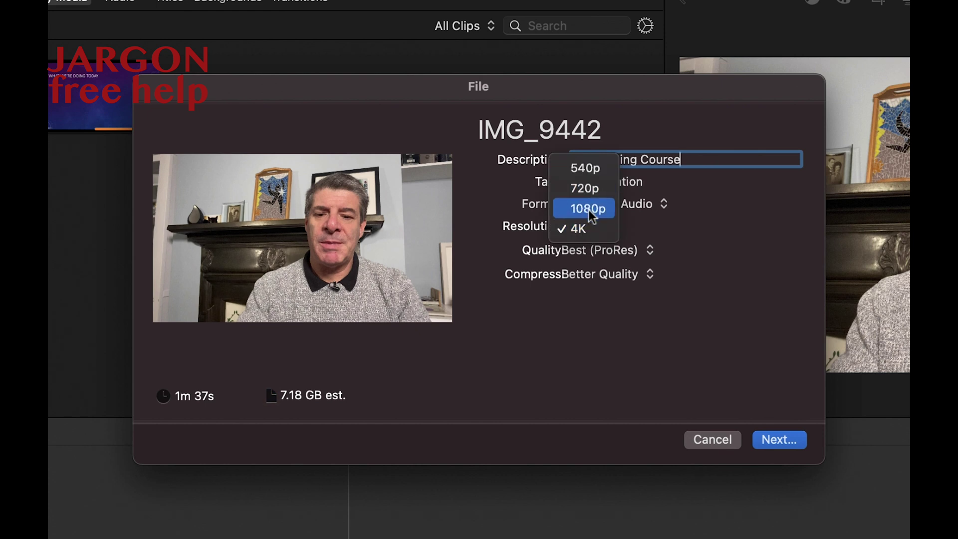
click(588, 209)
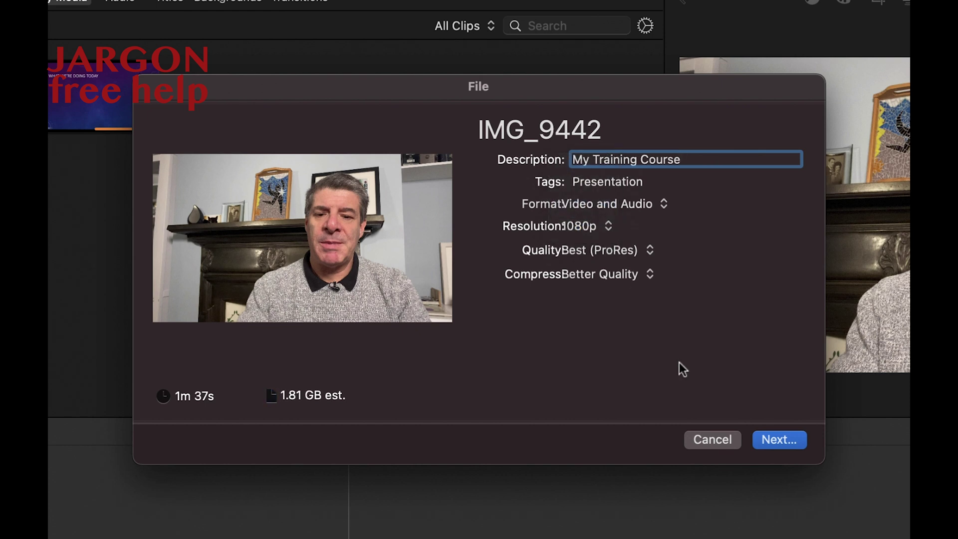
- Save the export as 'My Training Course' on the iCloud Desktop to start exporting
click(775, 443)
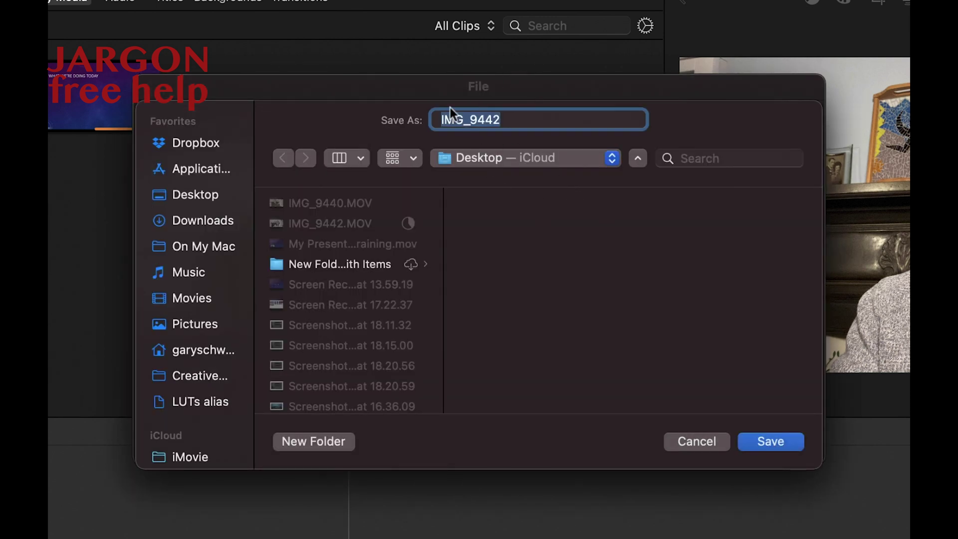
text(My Training Course)
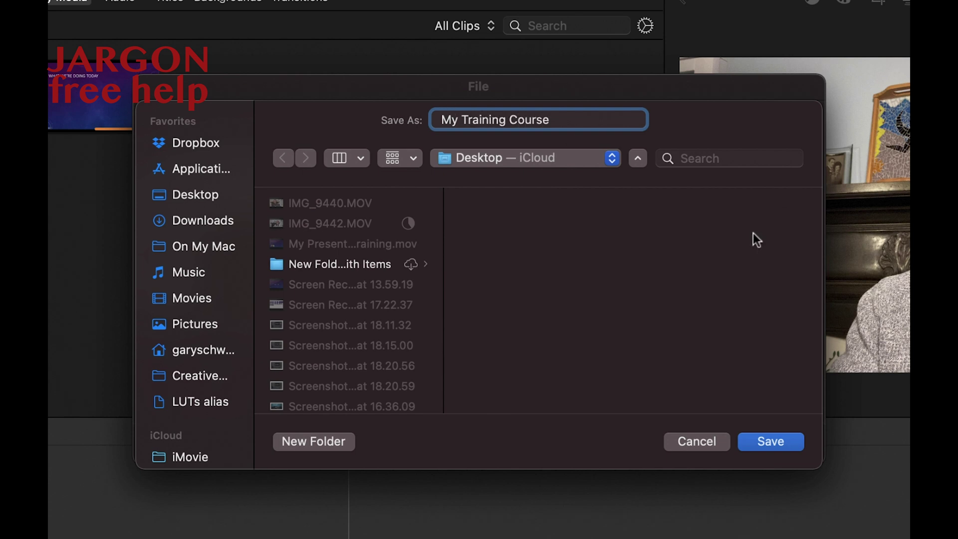
click(769, 439)
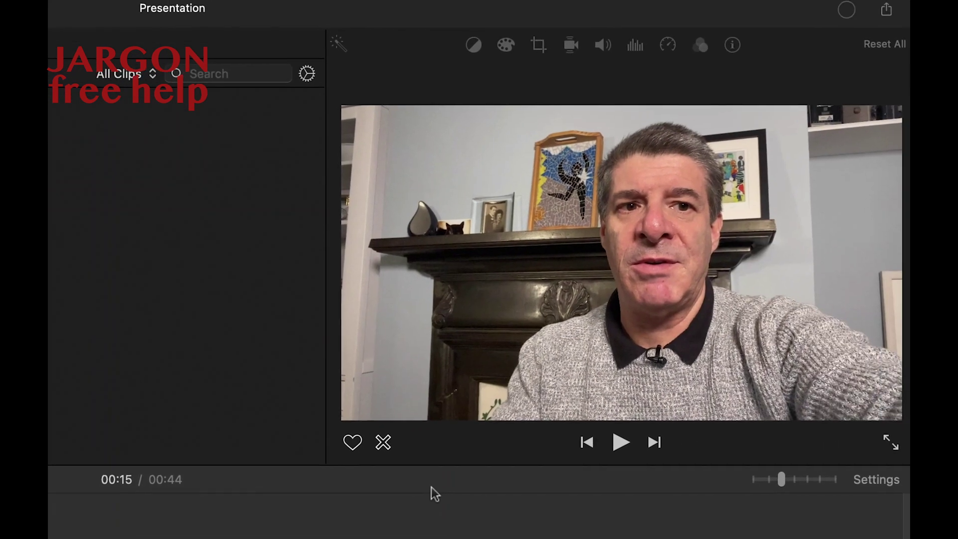